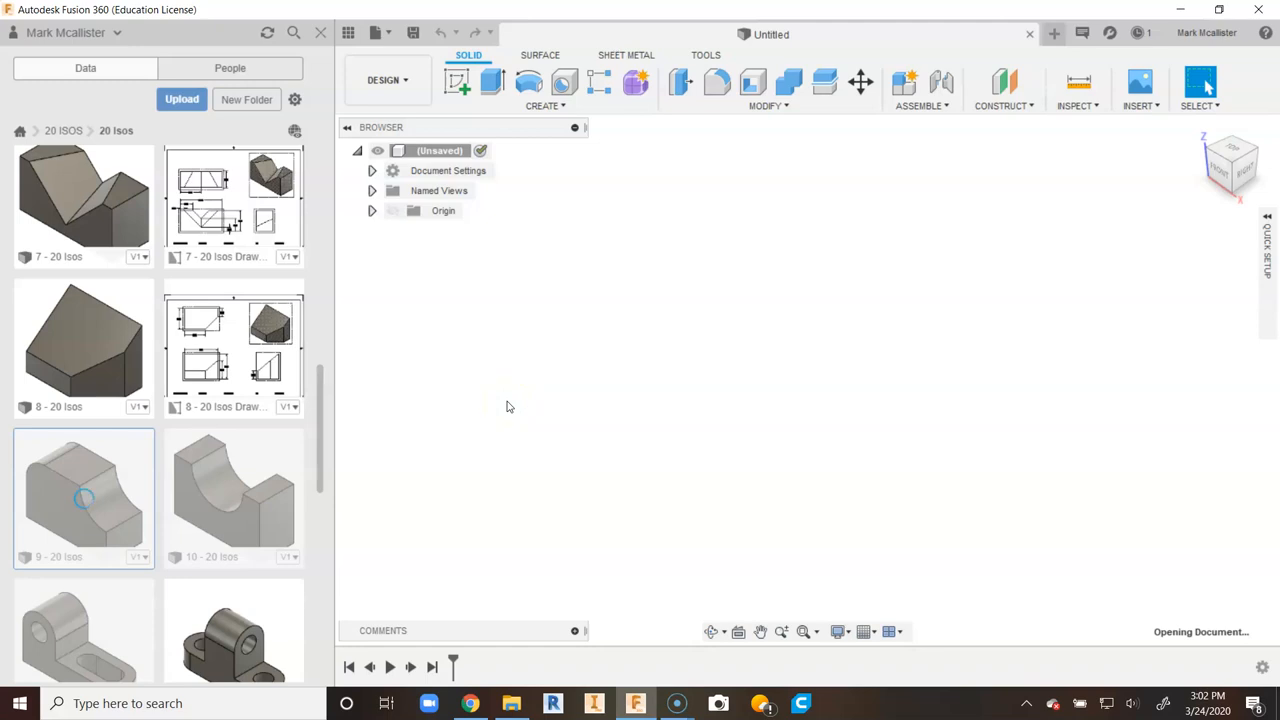
Step: Create a new drawing of the full assembly from this design using the PLTW TITLE BLOCK template
click(414, 80)
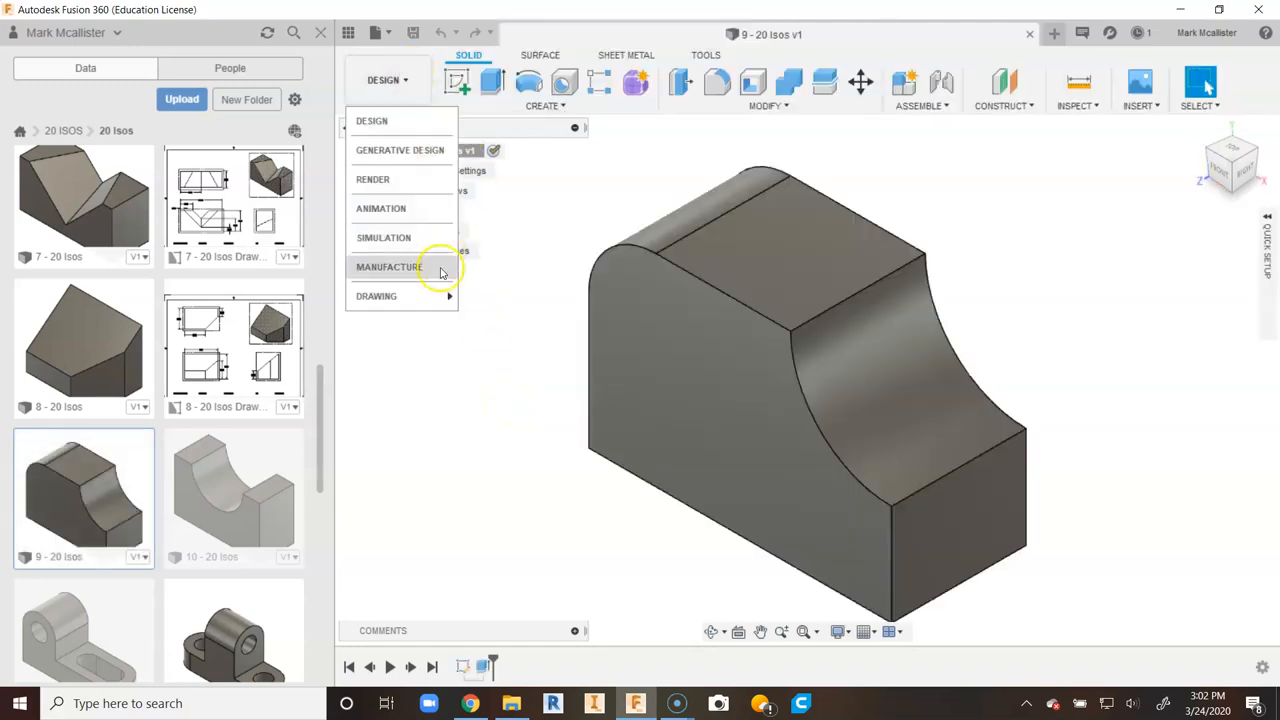
mouse_move(423, 296)
click(478, 299)
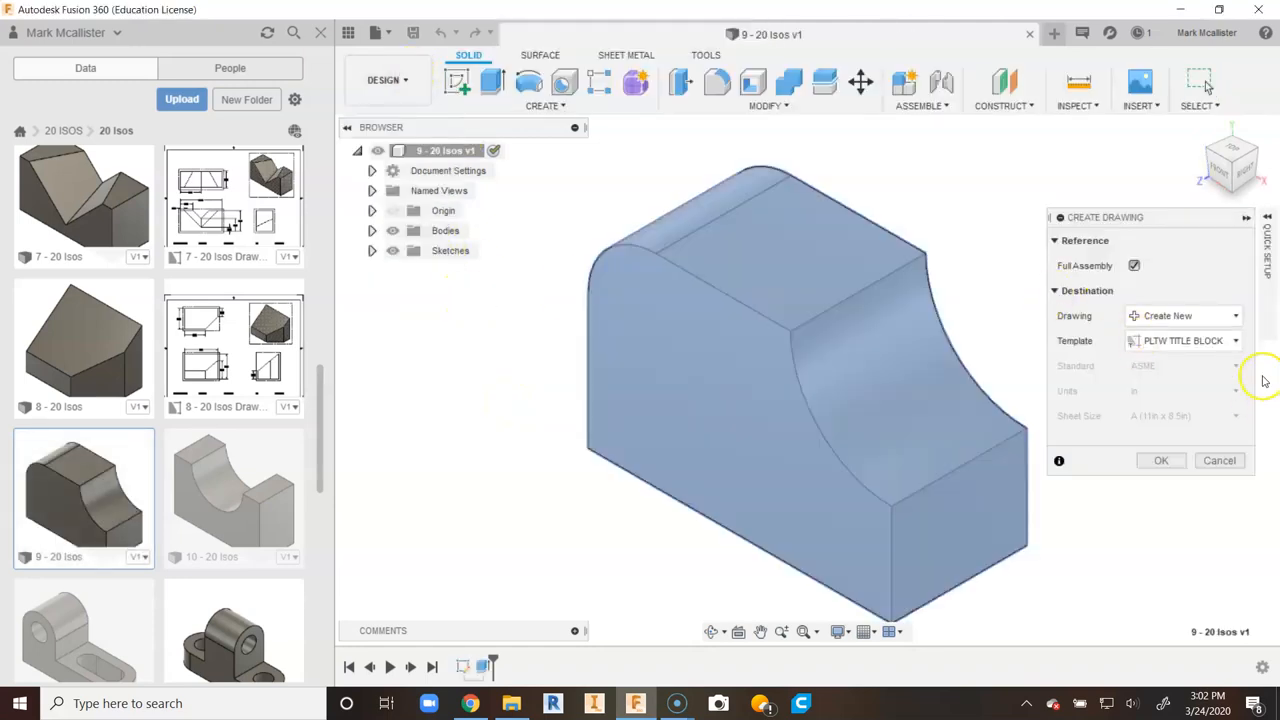
click(1162, 461)
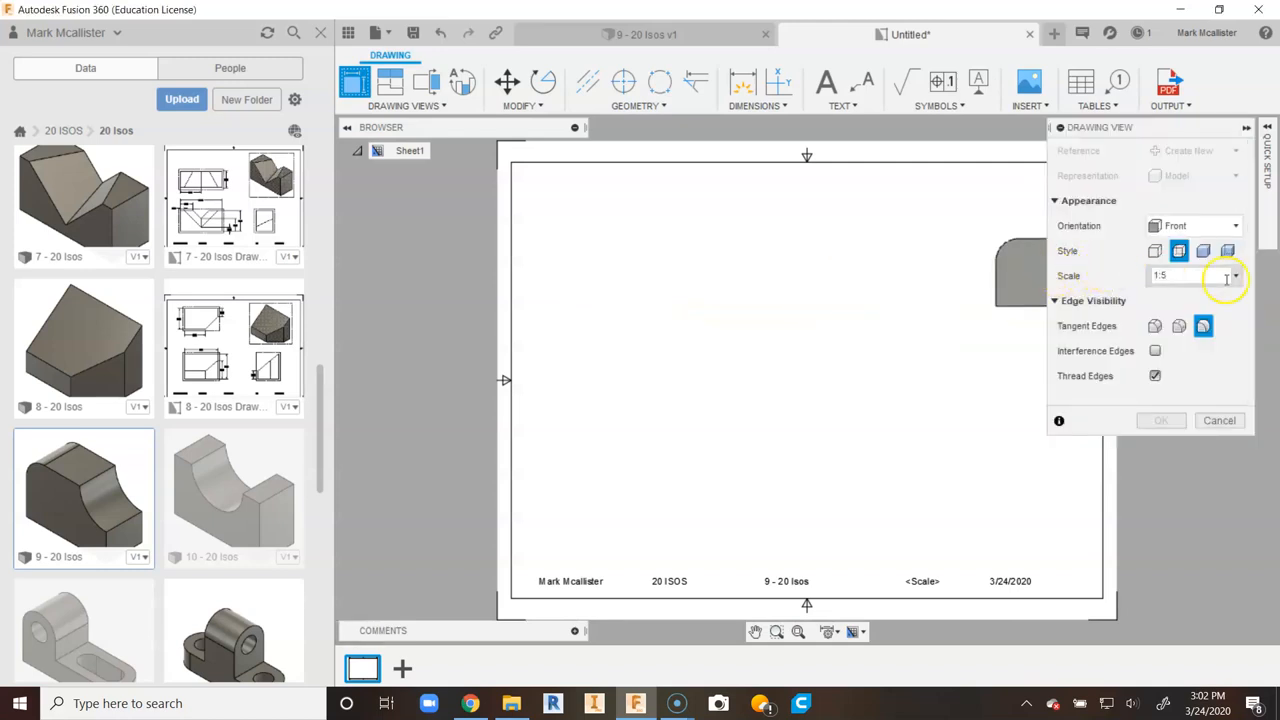
Step: Place the front base view at 1:3 scale in the lower-left area of the sheet
click(1234, 277)
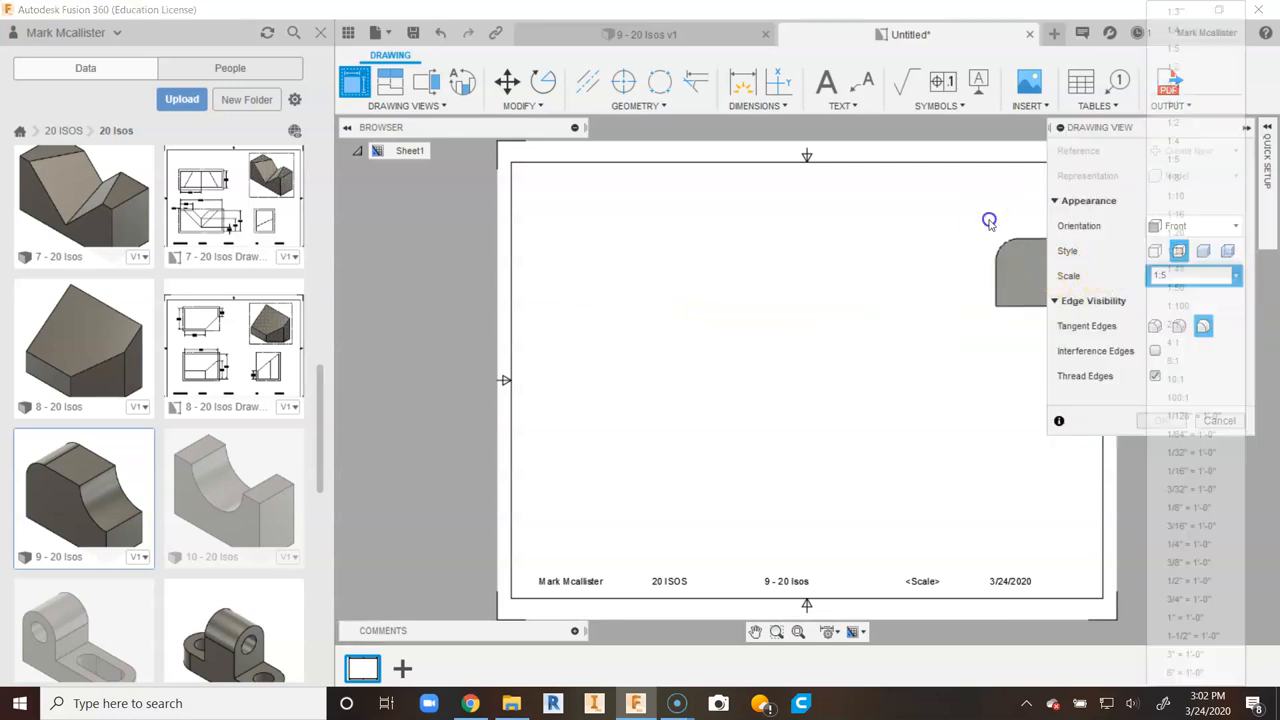
click(1183, 12)
click(647, 474)
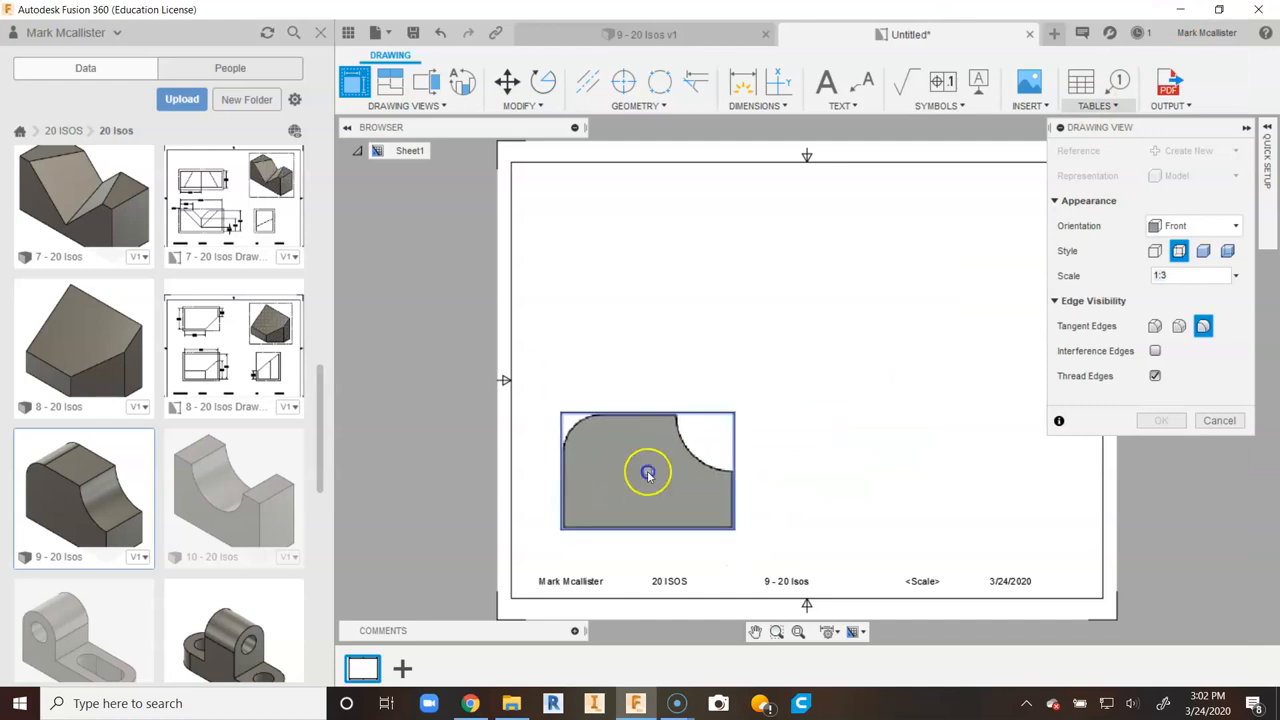
click(1160, 421)
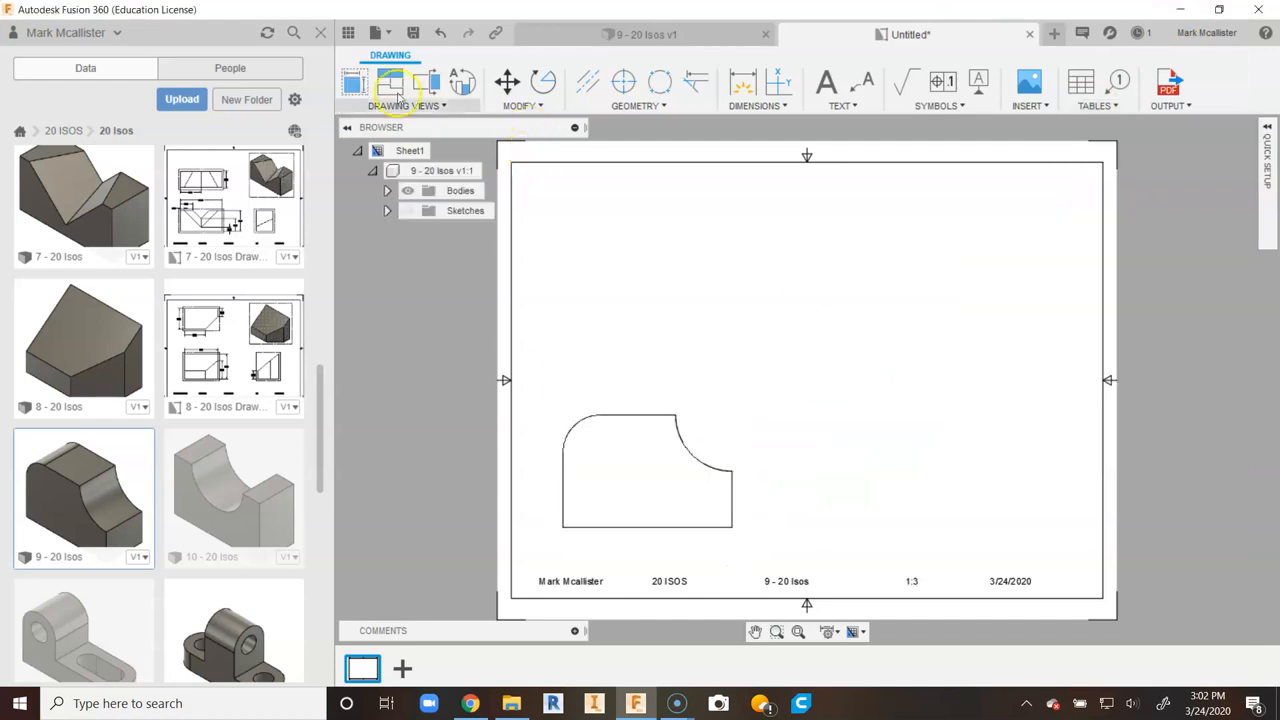
Step: Project top, right-side and isometric views from the front view and place them around the sheet
click(390, 81)
click(651, 479)
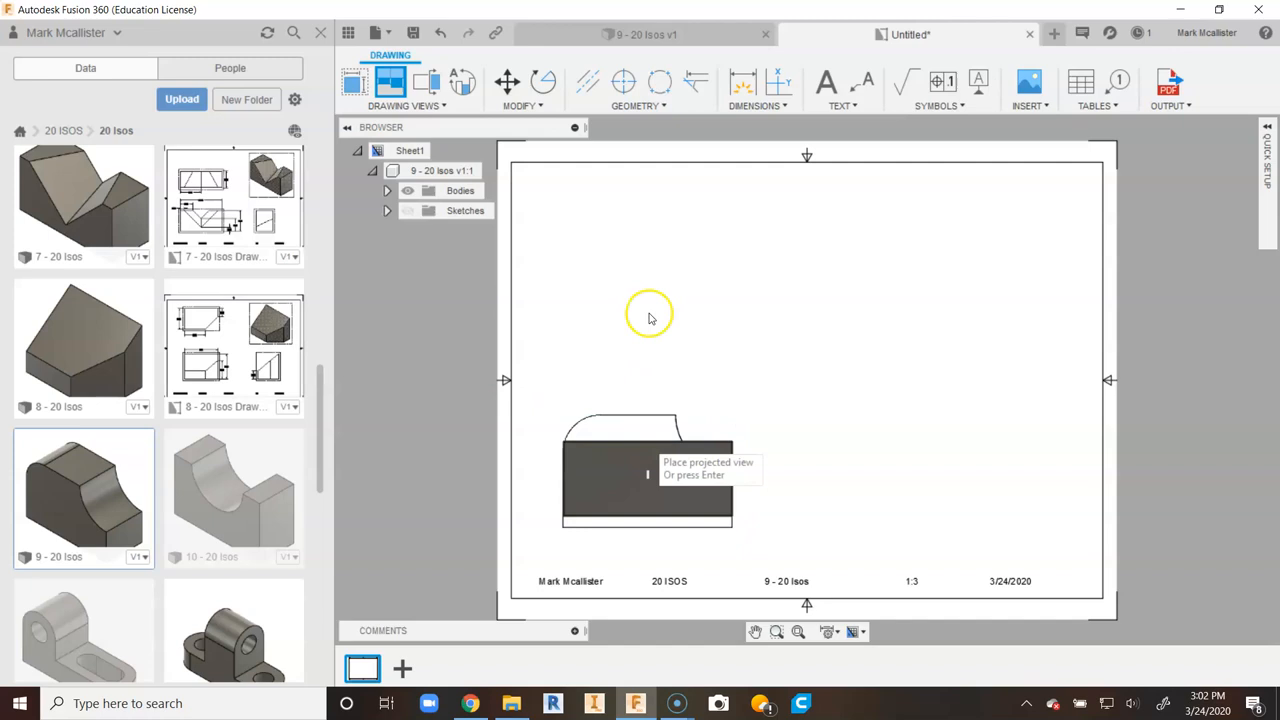
click(653, 258)
click(945, 510)
click(980, 285)
right_click(875, 262)
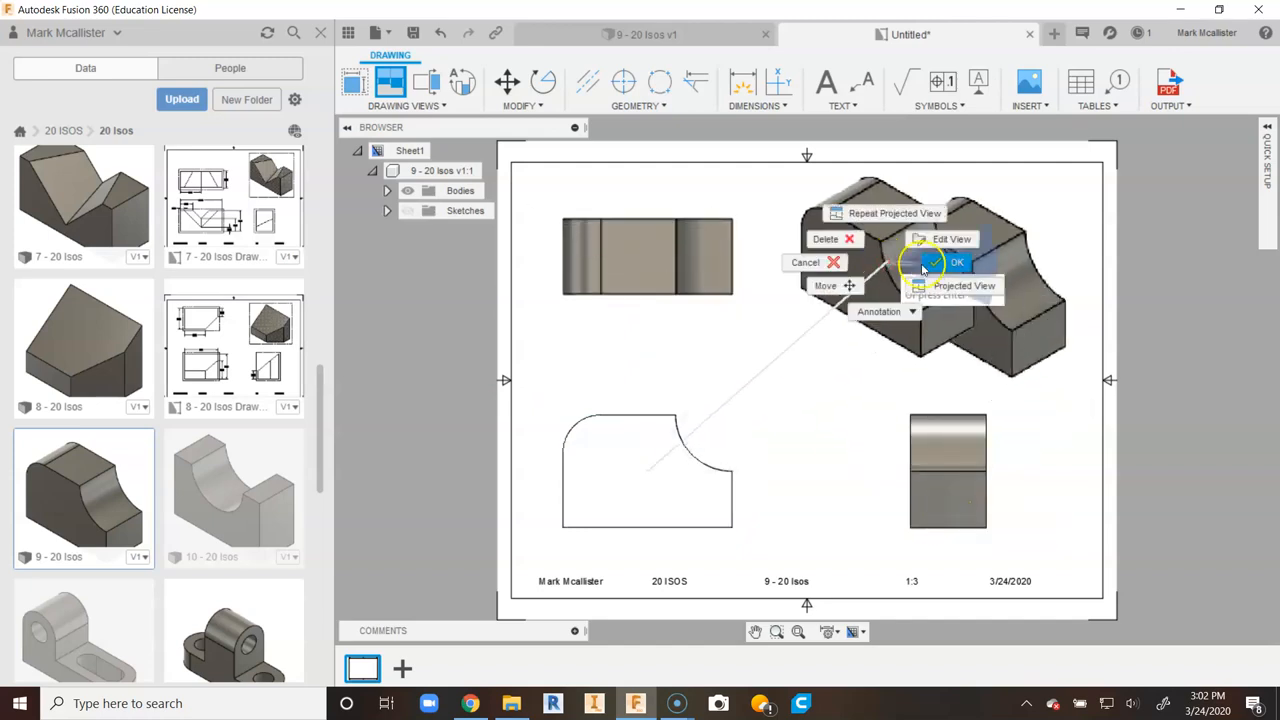
click(940, 267)
Step: Change the isometric view's display style to shaded
click(914, 373)
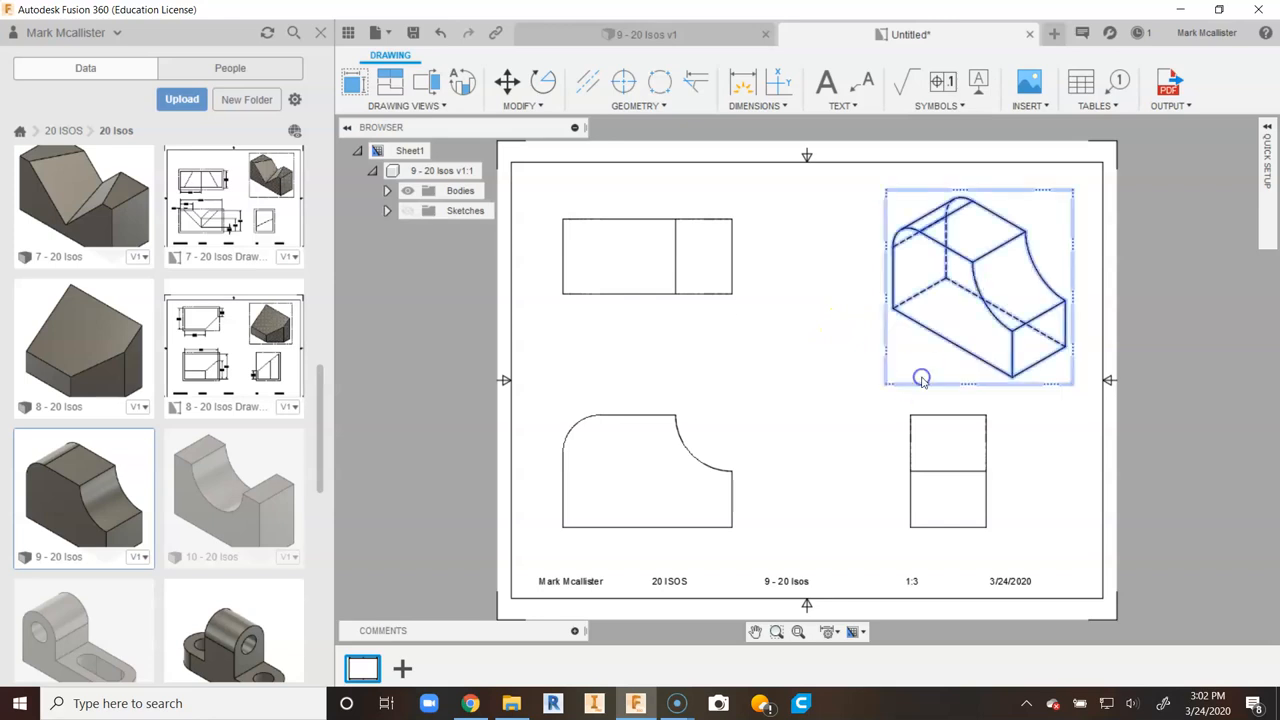
click(1228, 175)
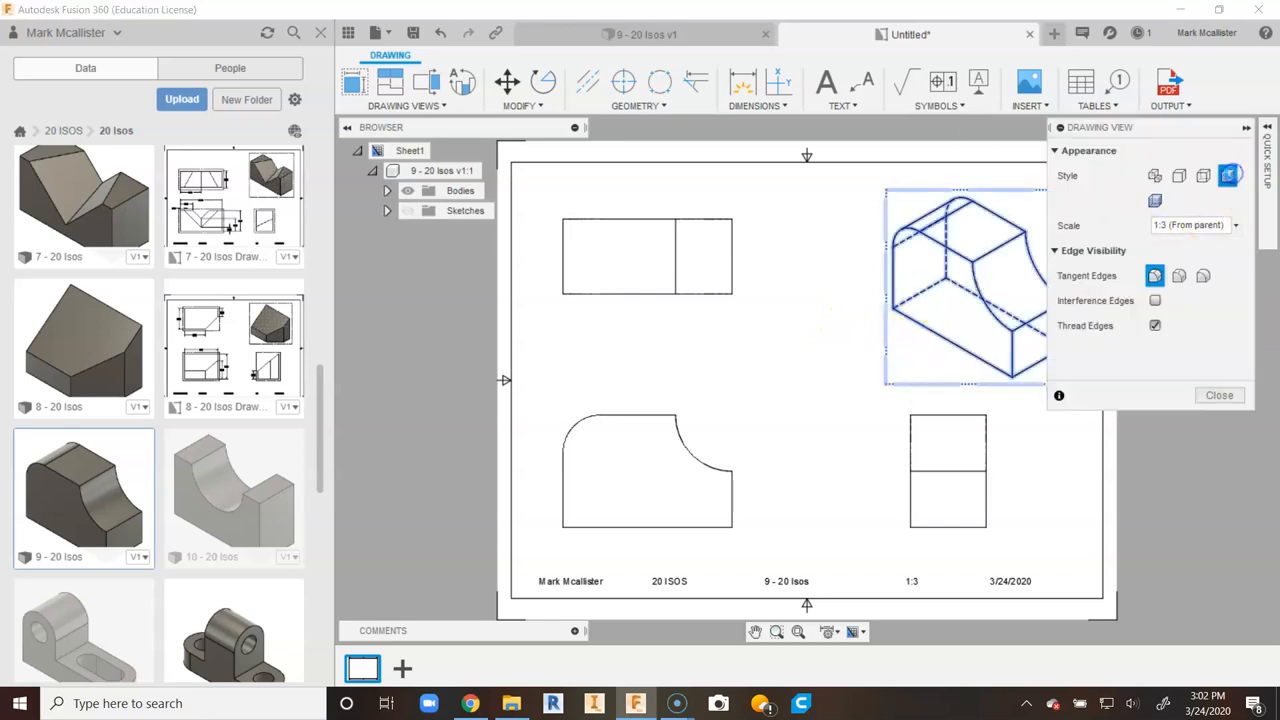
click(1217, 395)
click(815, 385)
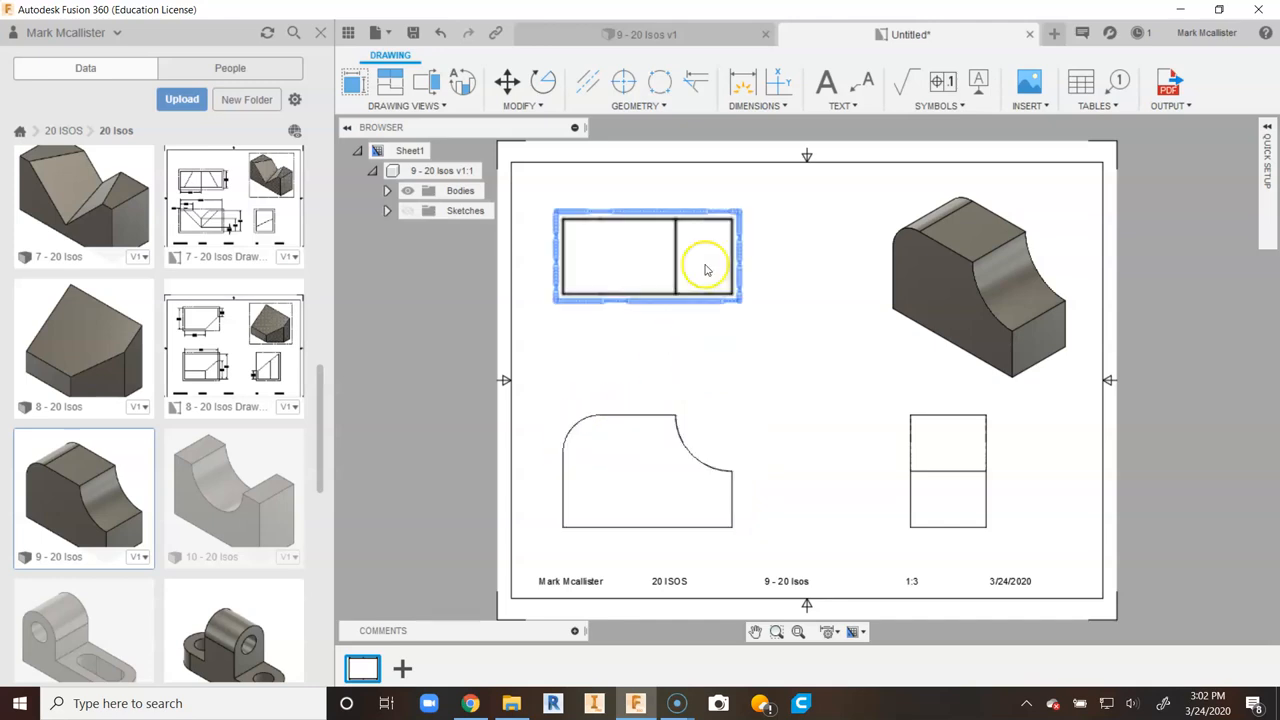
Step: Add center marks to the concave arc and the rounded corner in the front view
click(636, 106)
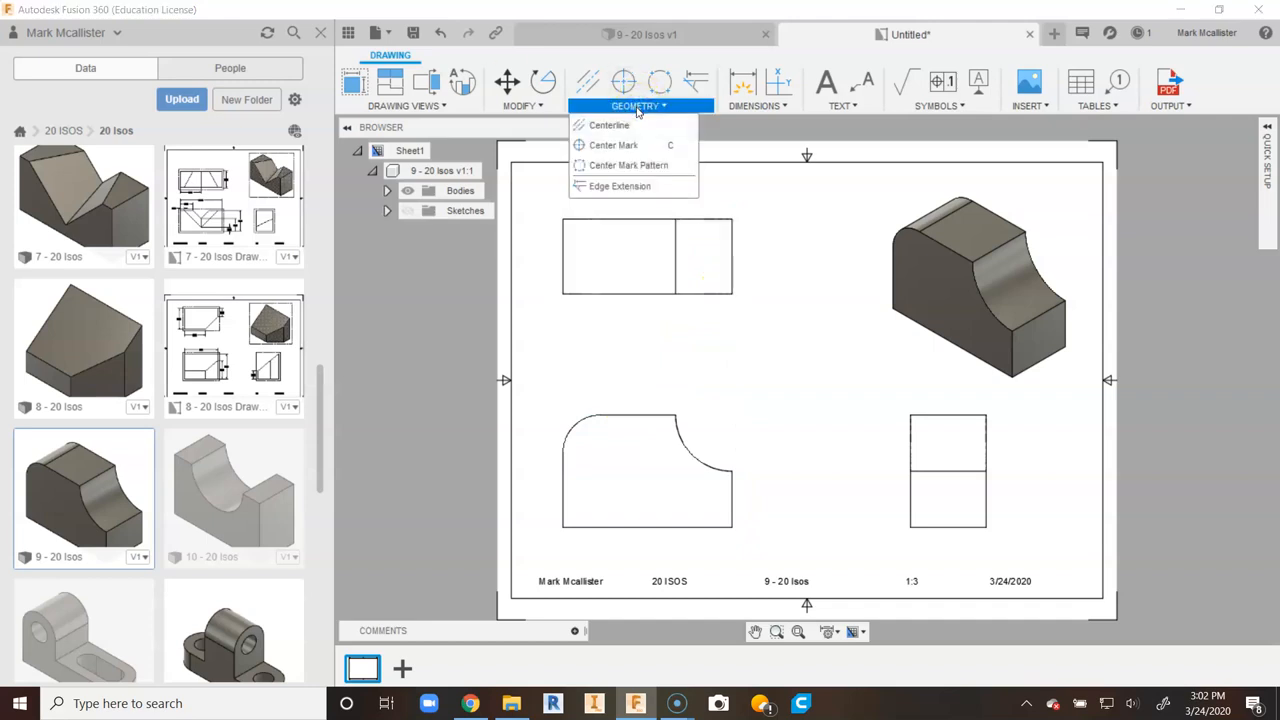
click(623, 146)
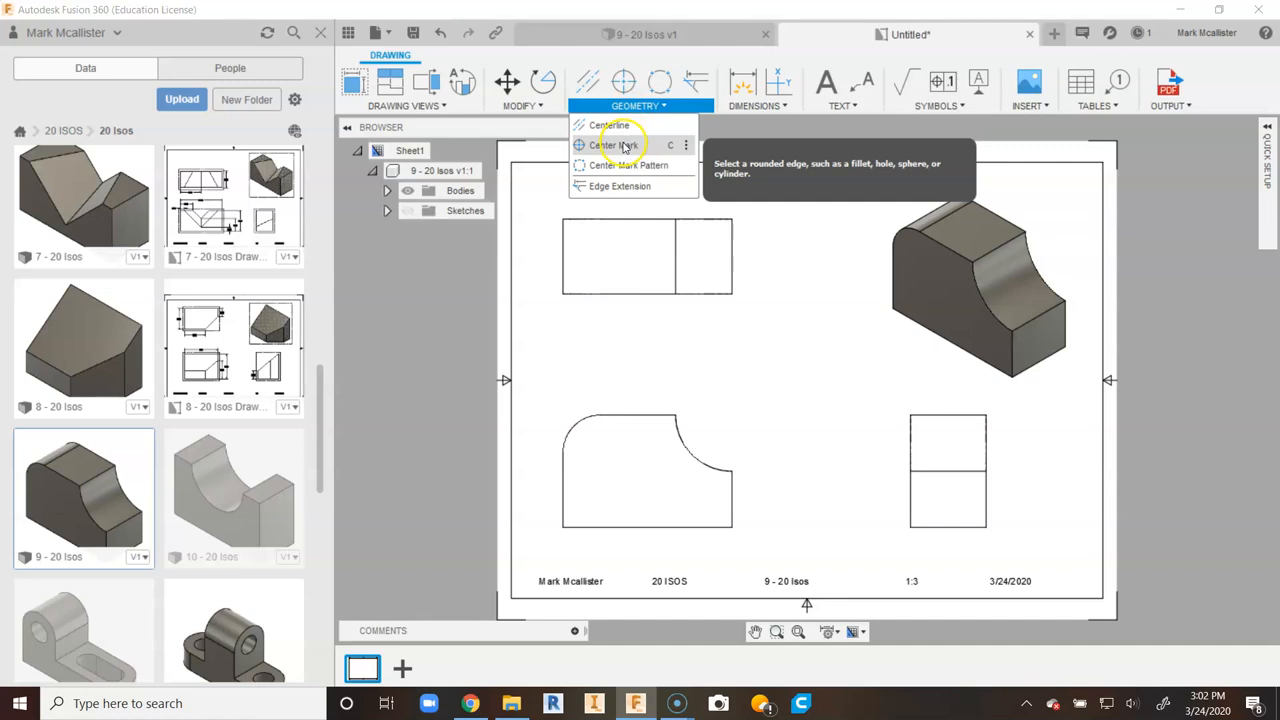
click(686, 447)
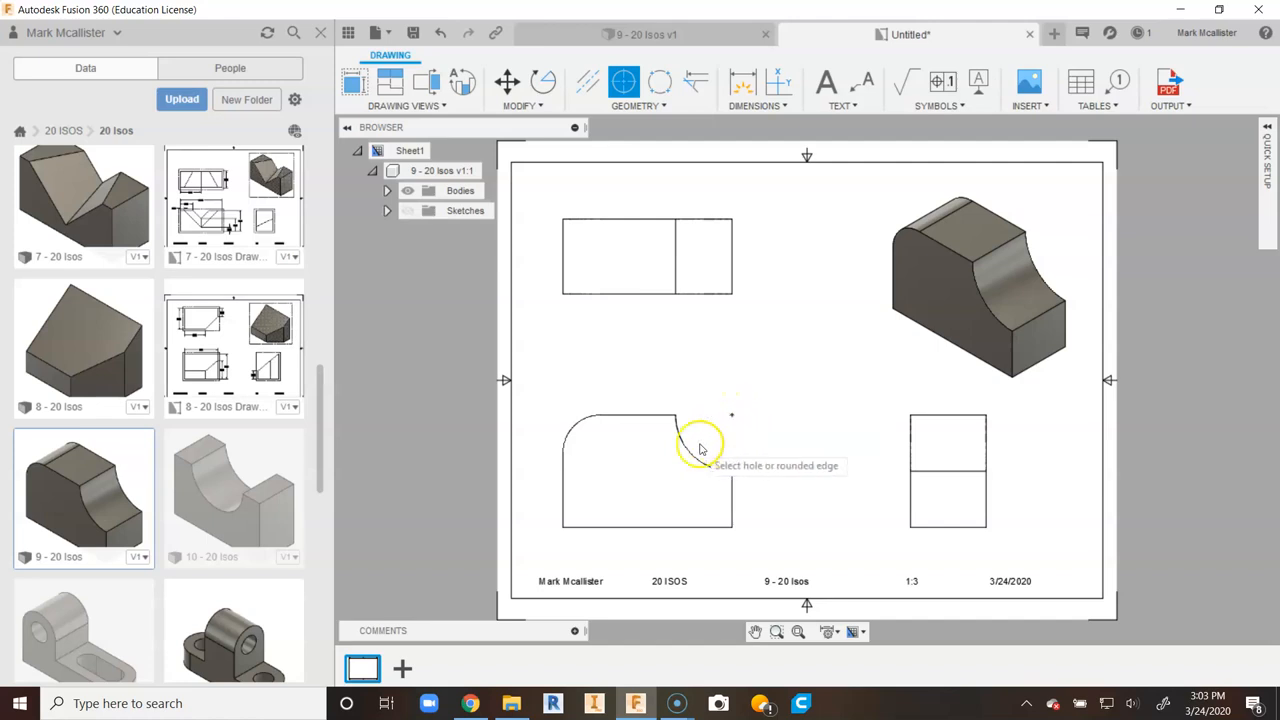
click(594, 424)
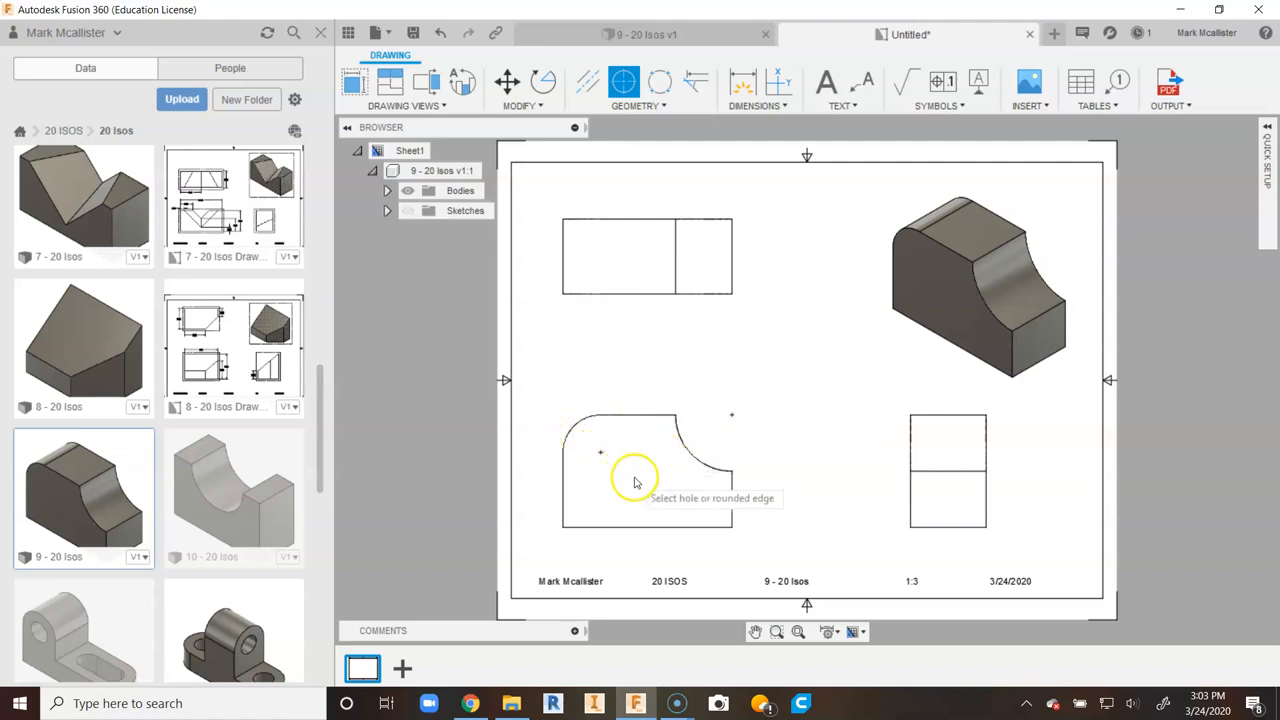
right_click(685, 350)
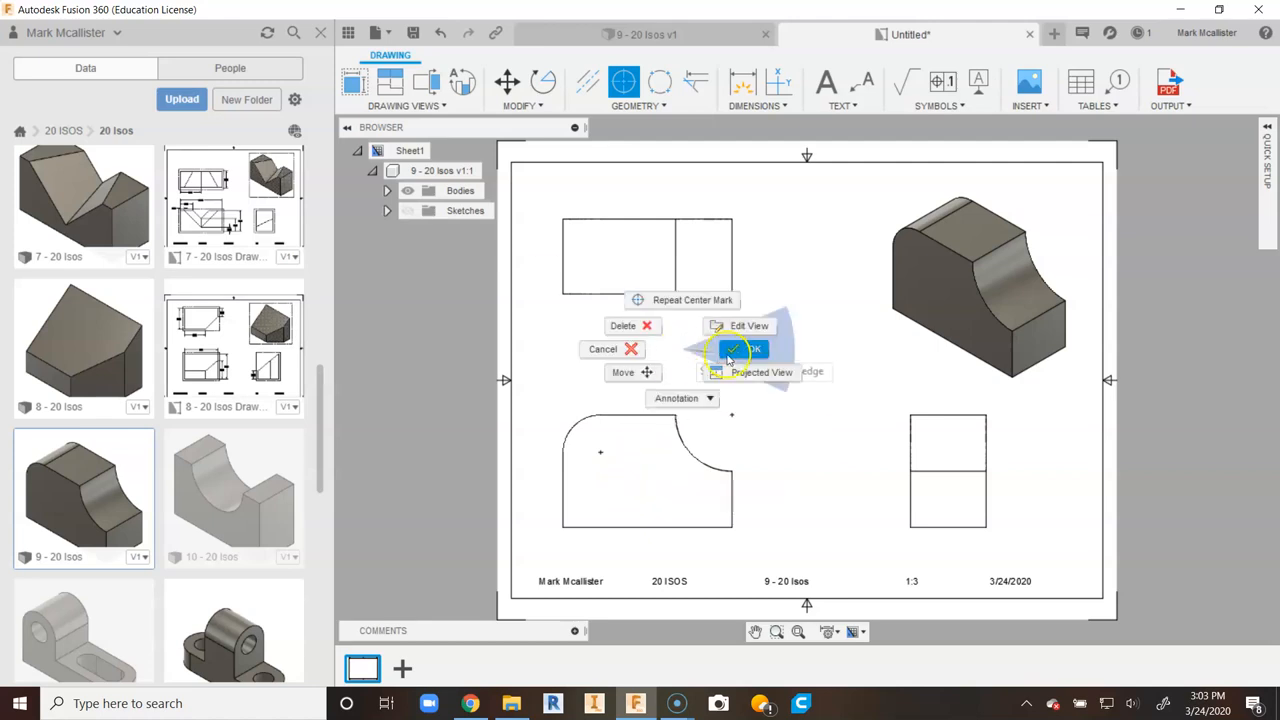
click(728, 356)
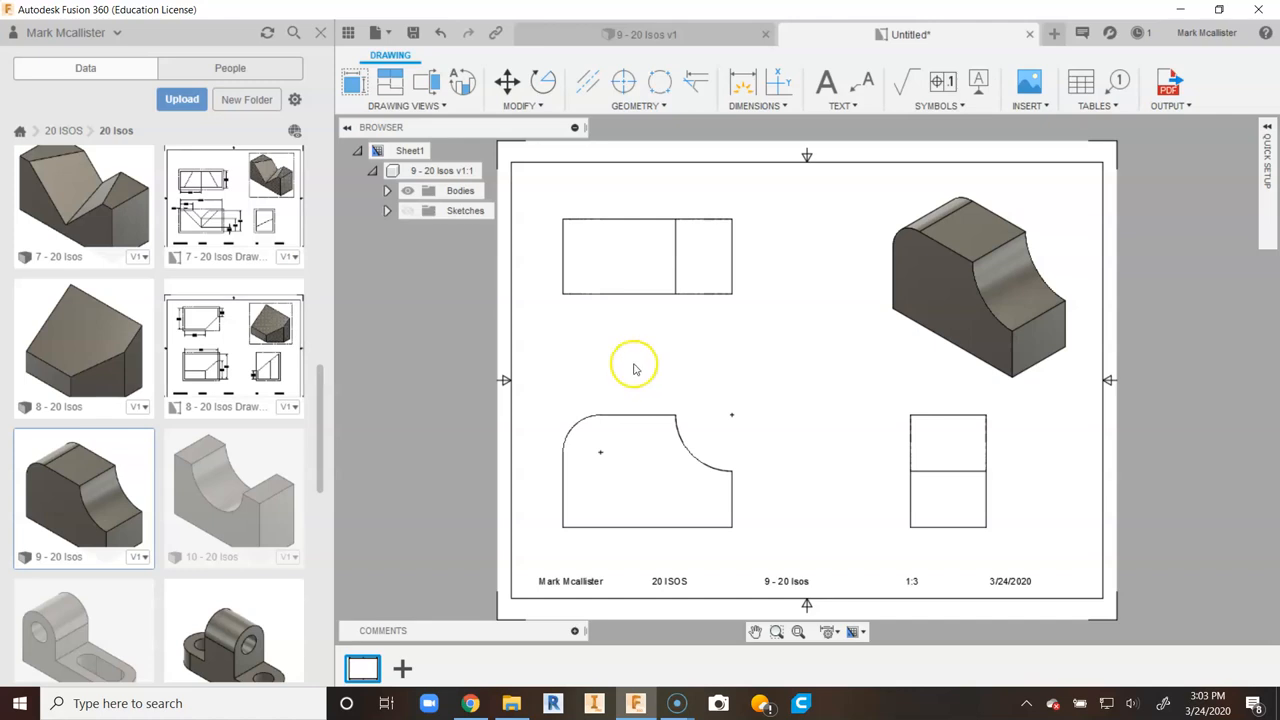
Step: Move the top view down closer to the front view
scroll(635, 357, up, 1)
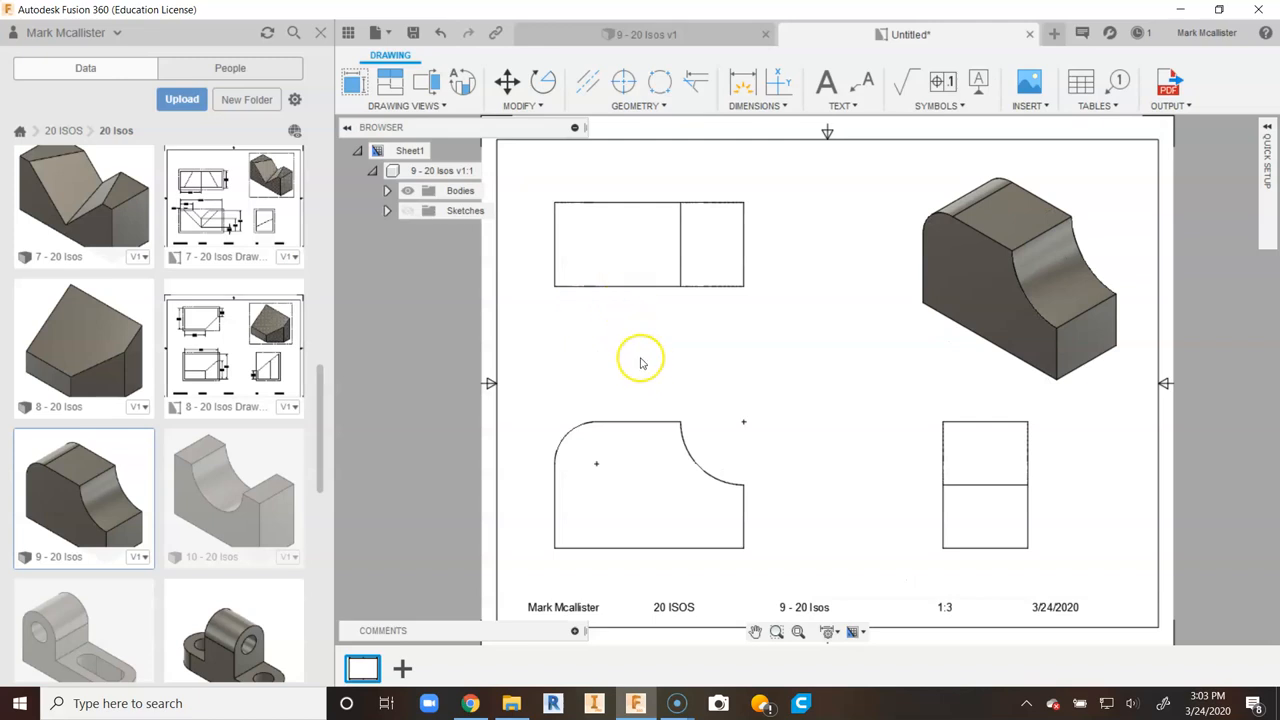
right_click(636, 333)
click(633, 287)
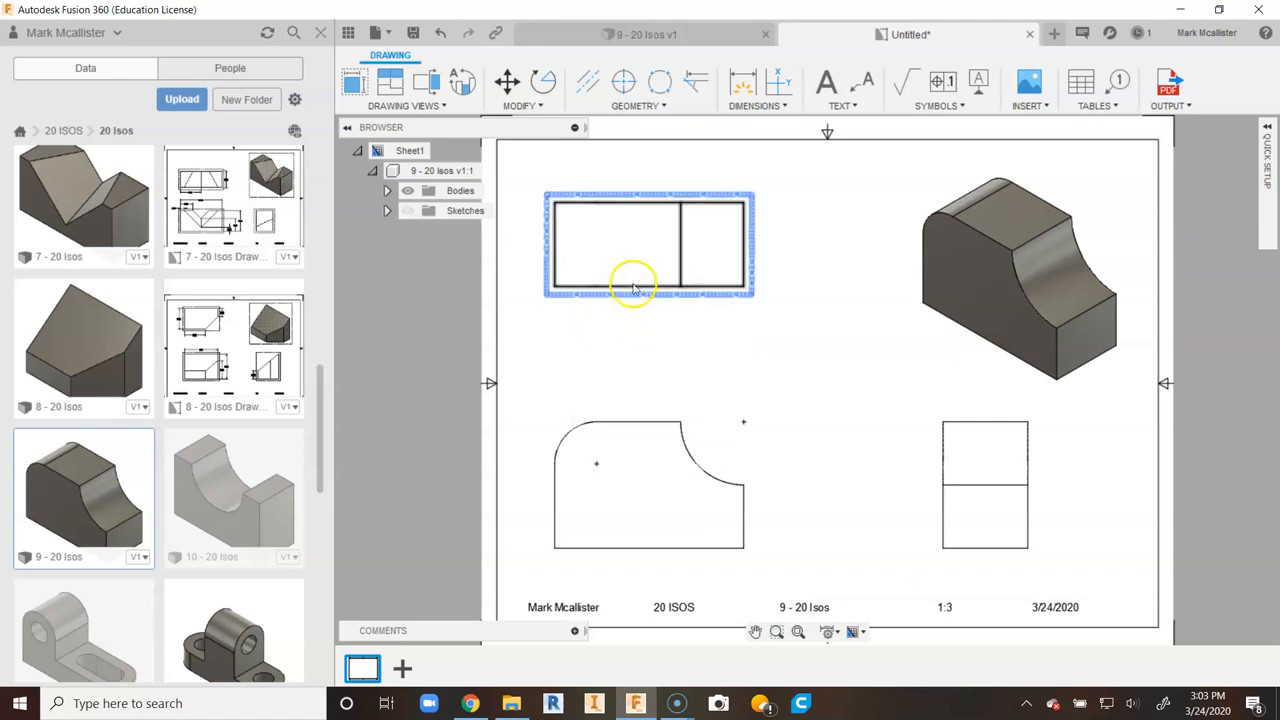
drag(649, 245, 649, 279)
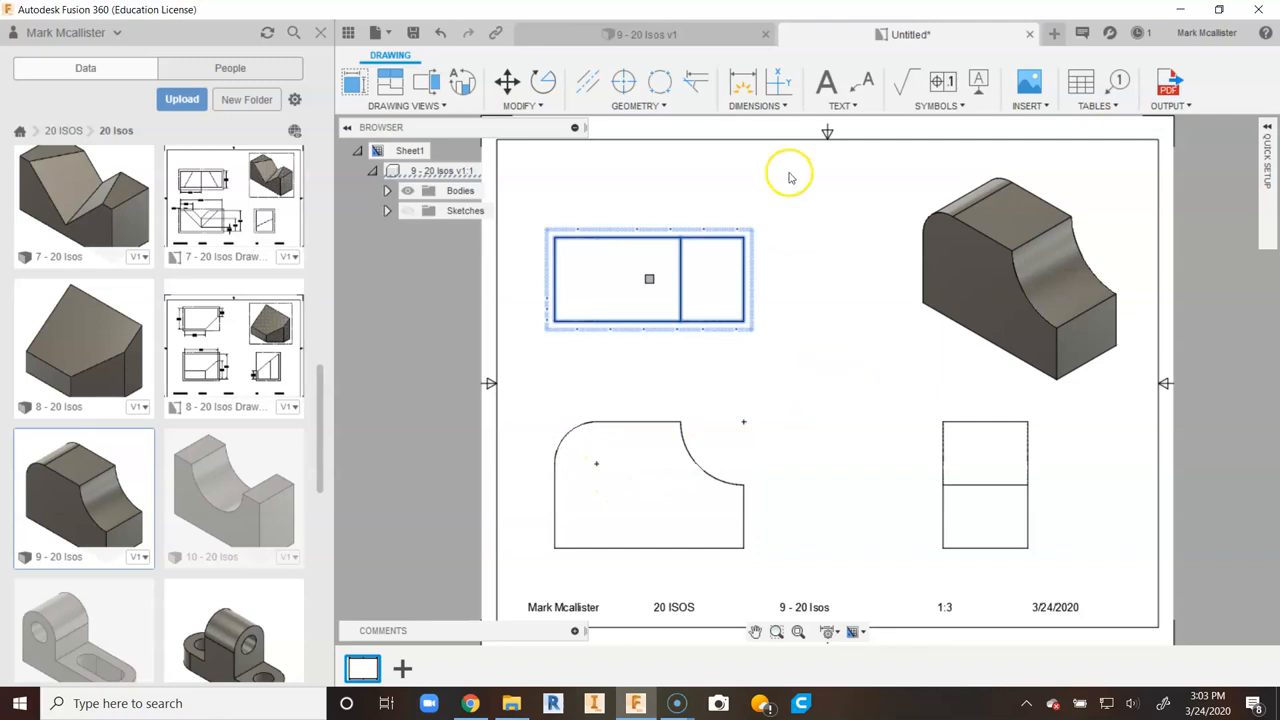
Step: Dimension the part's overall length along the lower edge of the top view, placing the dimension just below it
click(744, 84)
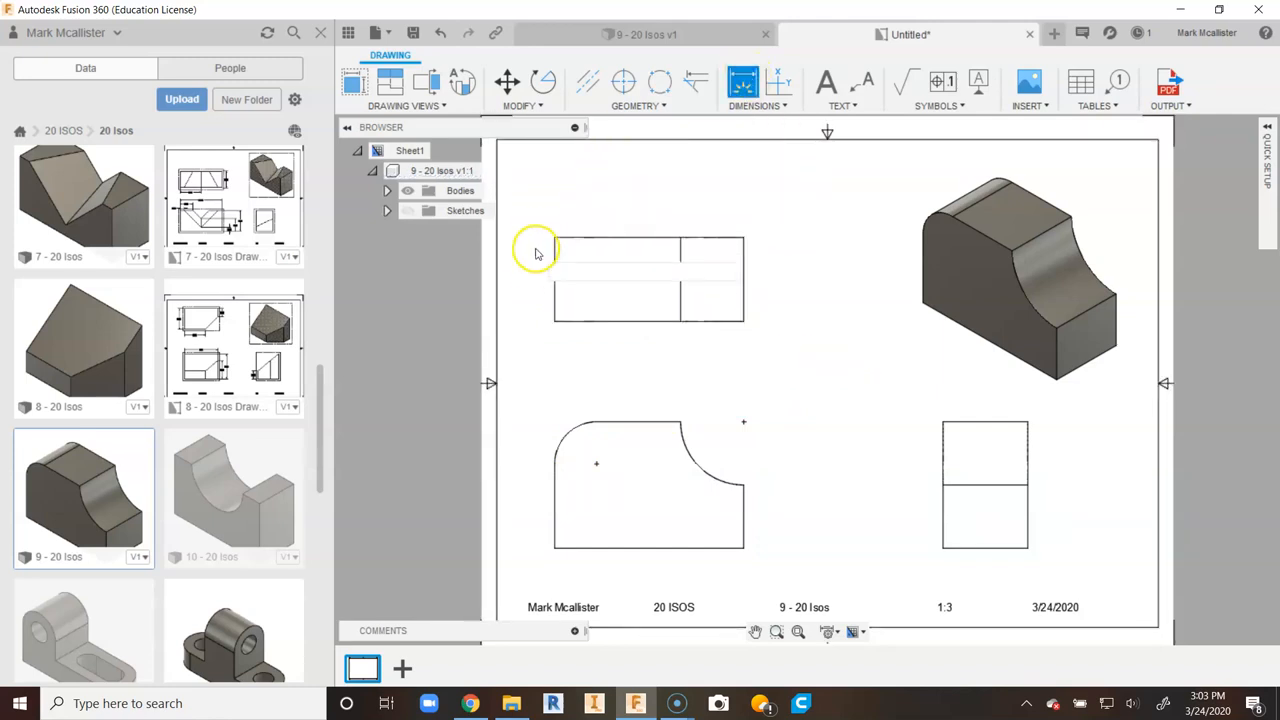
click(556, 319)
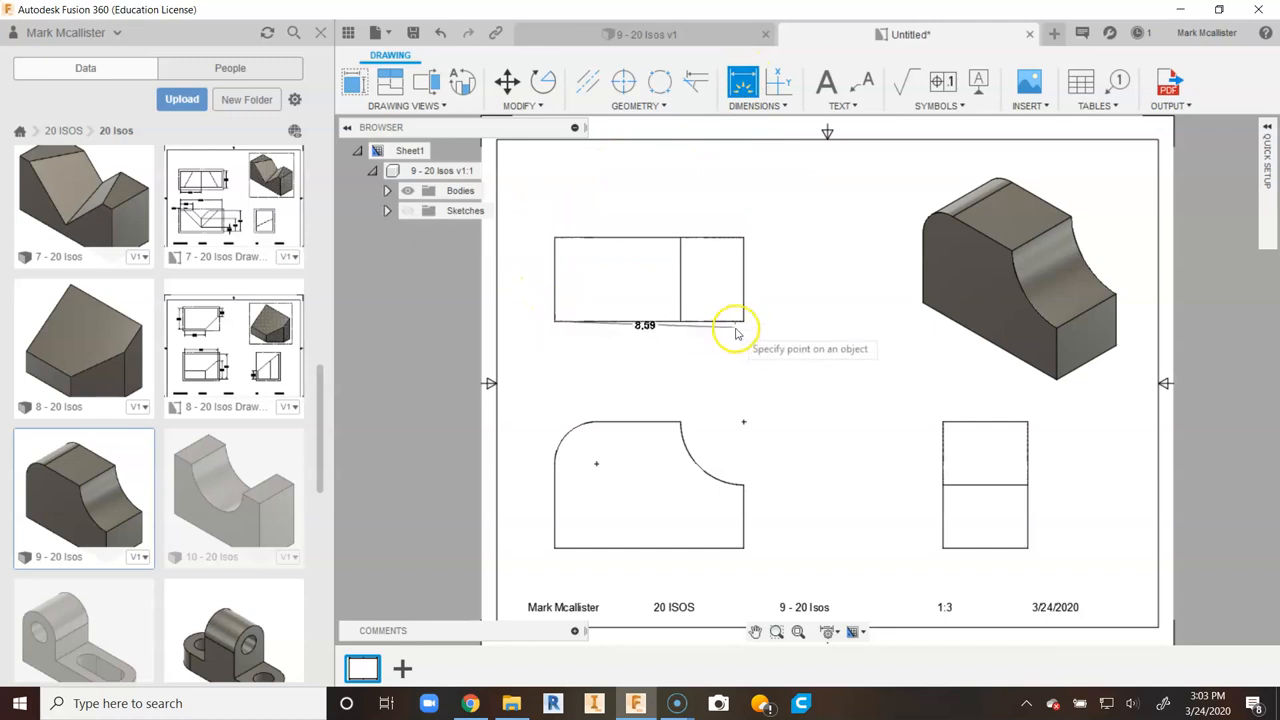
click(743, 322)
click(740, 347)
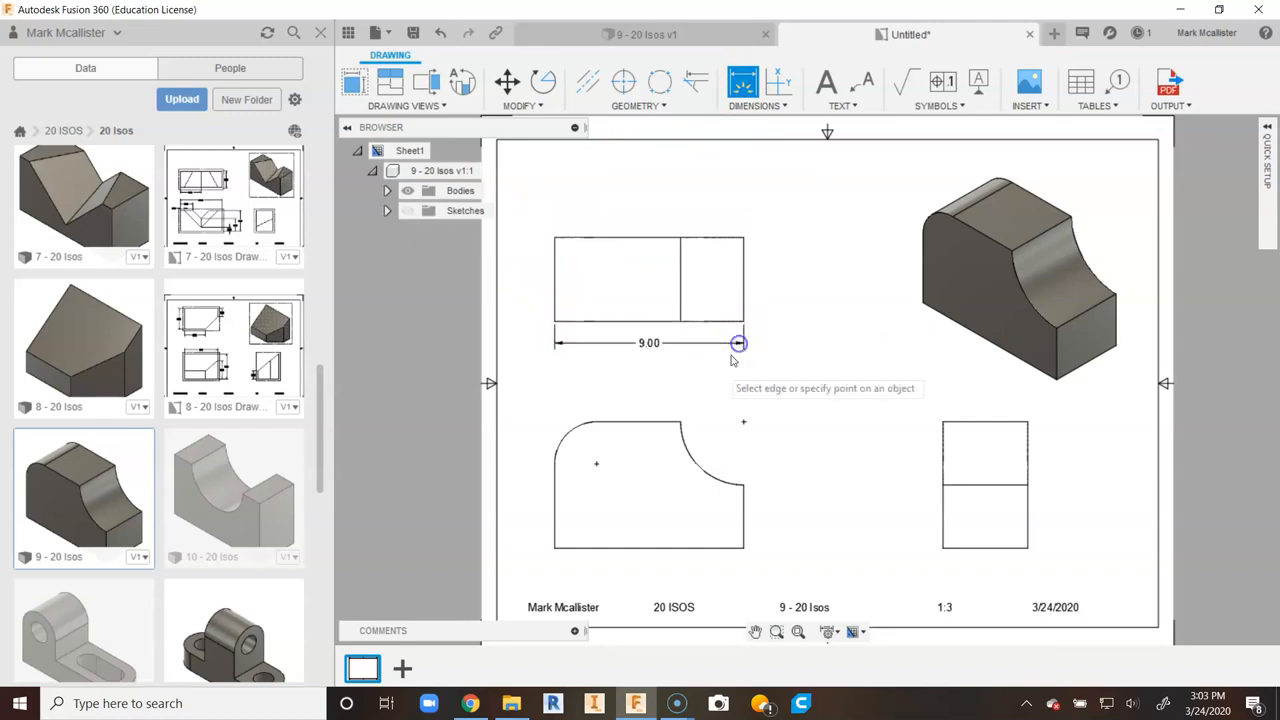
right_click(690, 376)
click(745, 378)
Step: Shift the top view with its length dimension slightly further down toward the front view
click(650, 293)
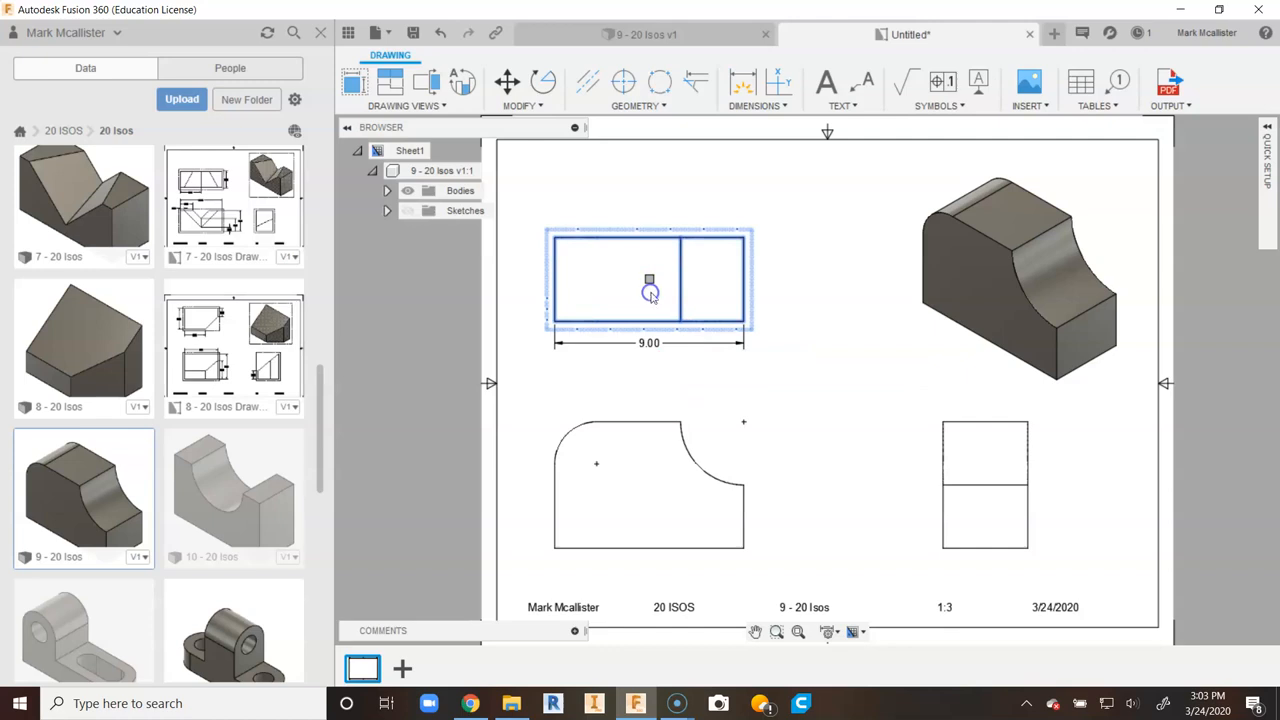
drag(649, 281, 650, 299)
click(716, 393)
Step: Add a radius dimension to the concave arc in the front view, with its text beside the arc's center mark
scroll(700, 375, up, 2)
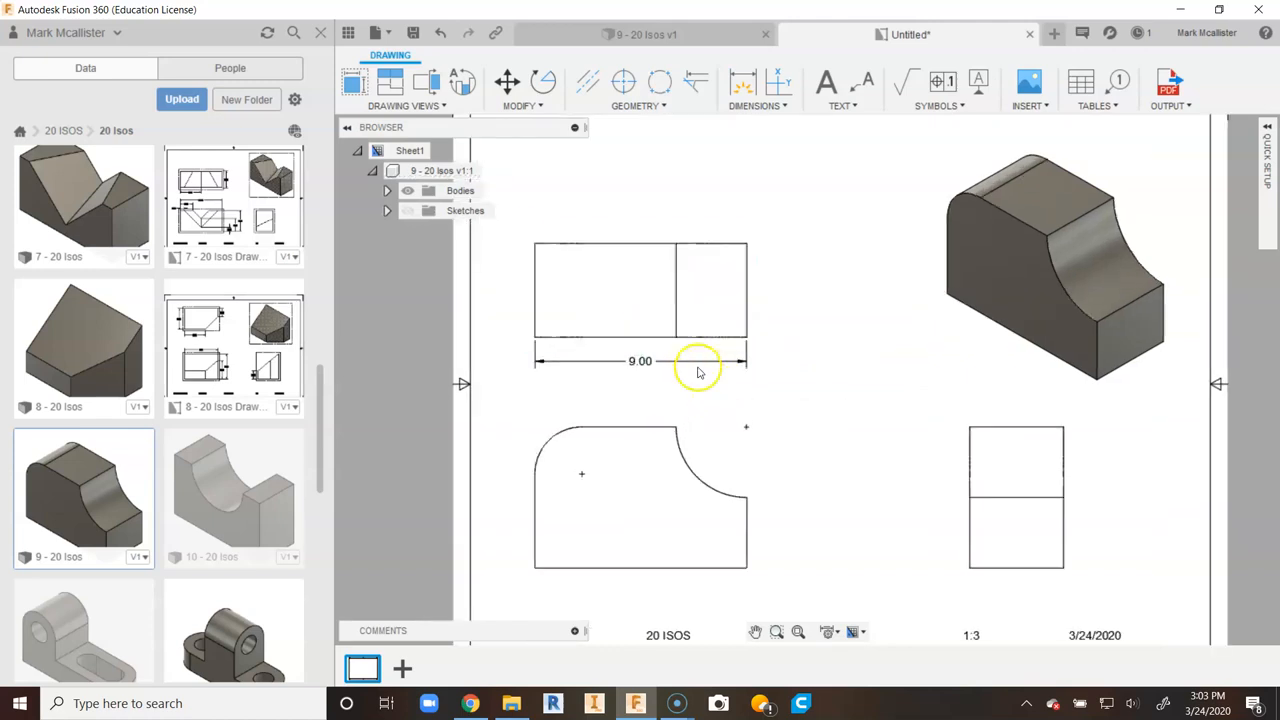
click(686, 468)
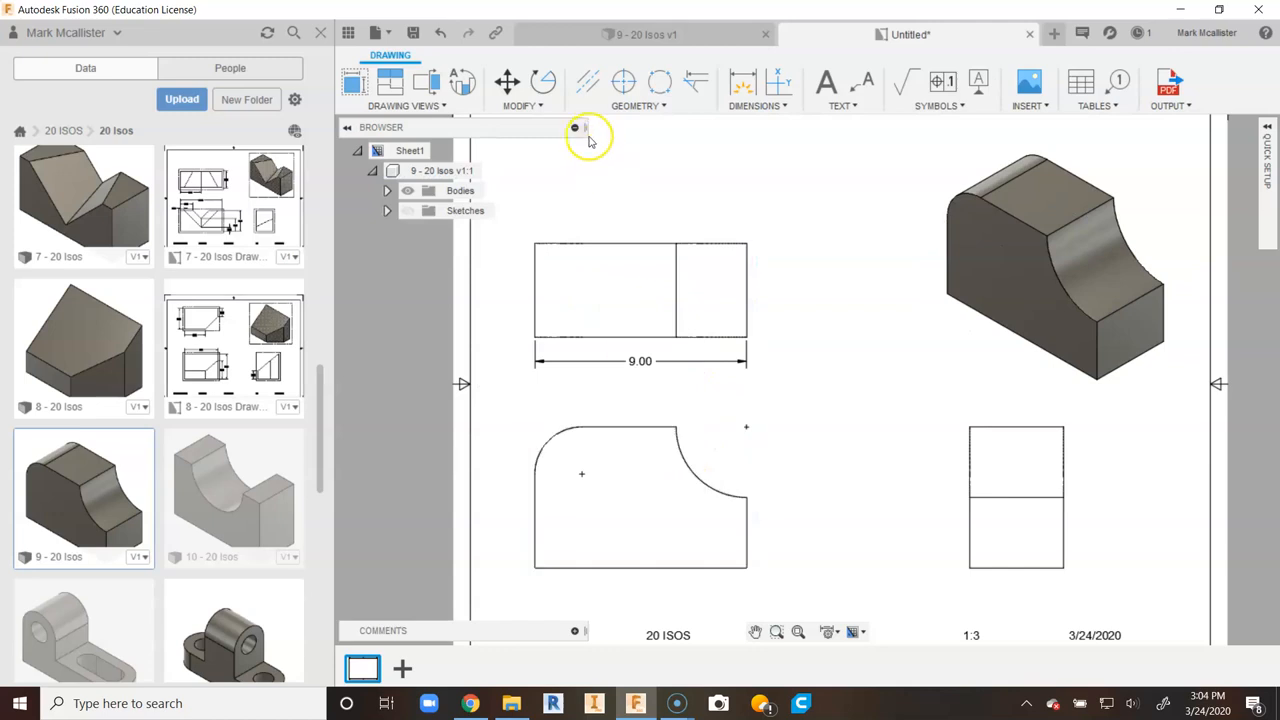
click(741, 80)
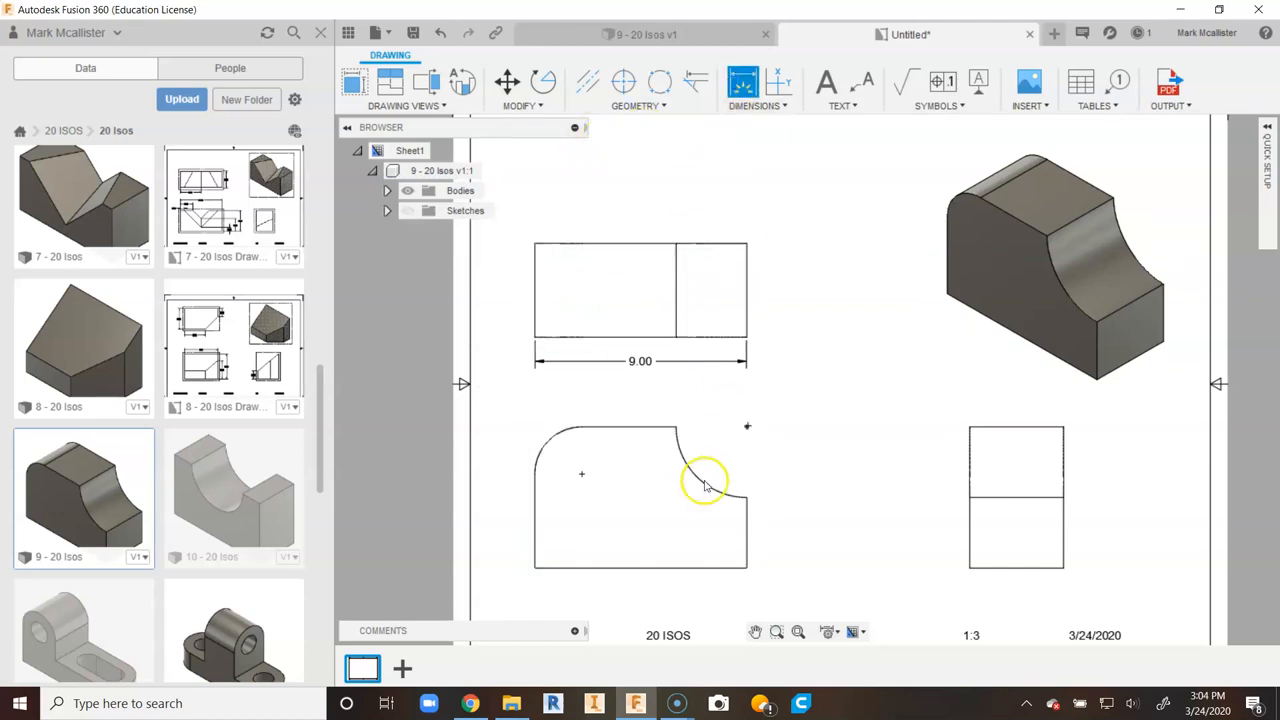
scroll(706, 436, up, 3)
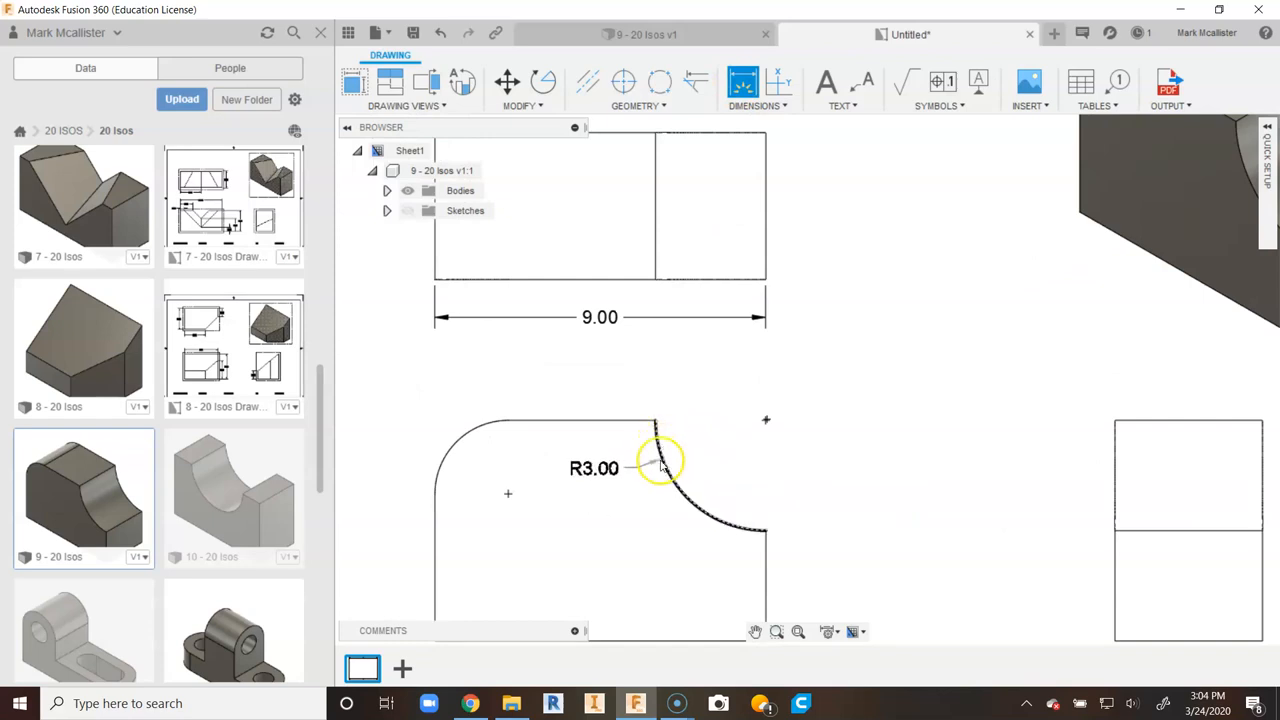
click(683, 490)
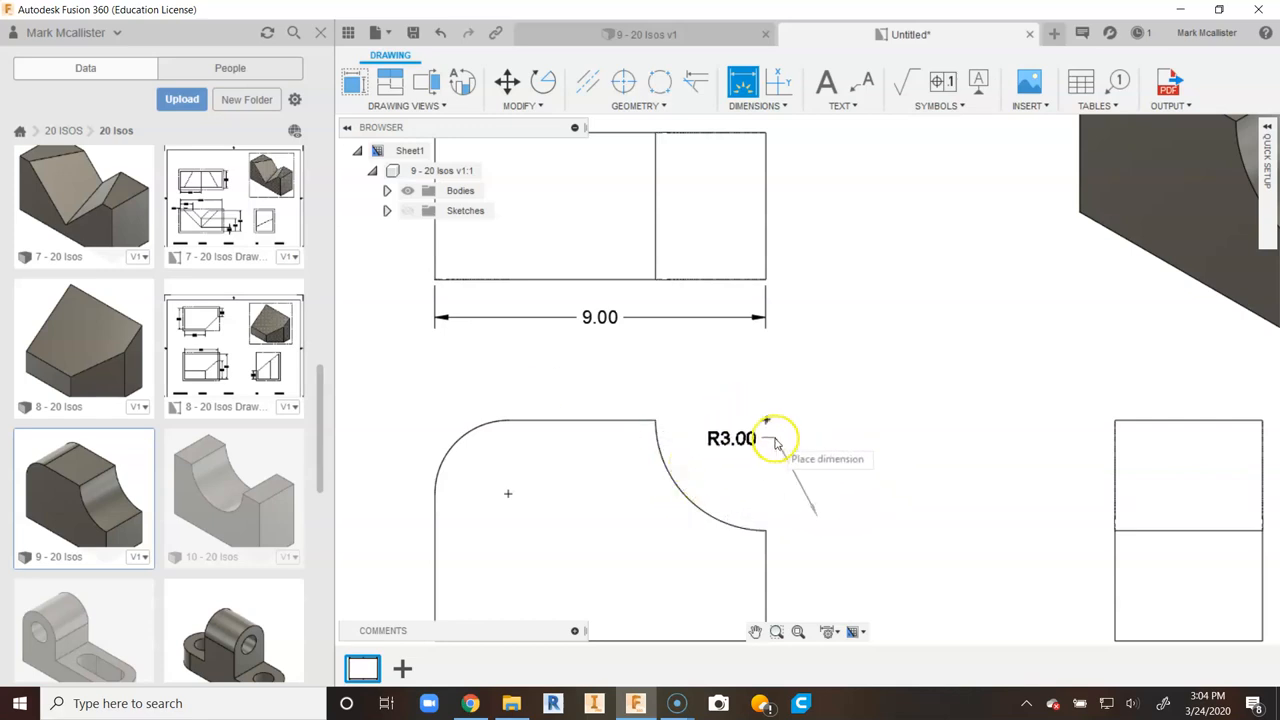
click(751, 438)
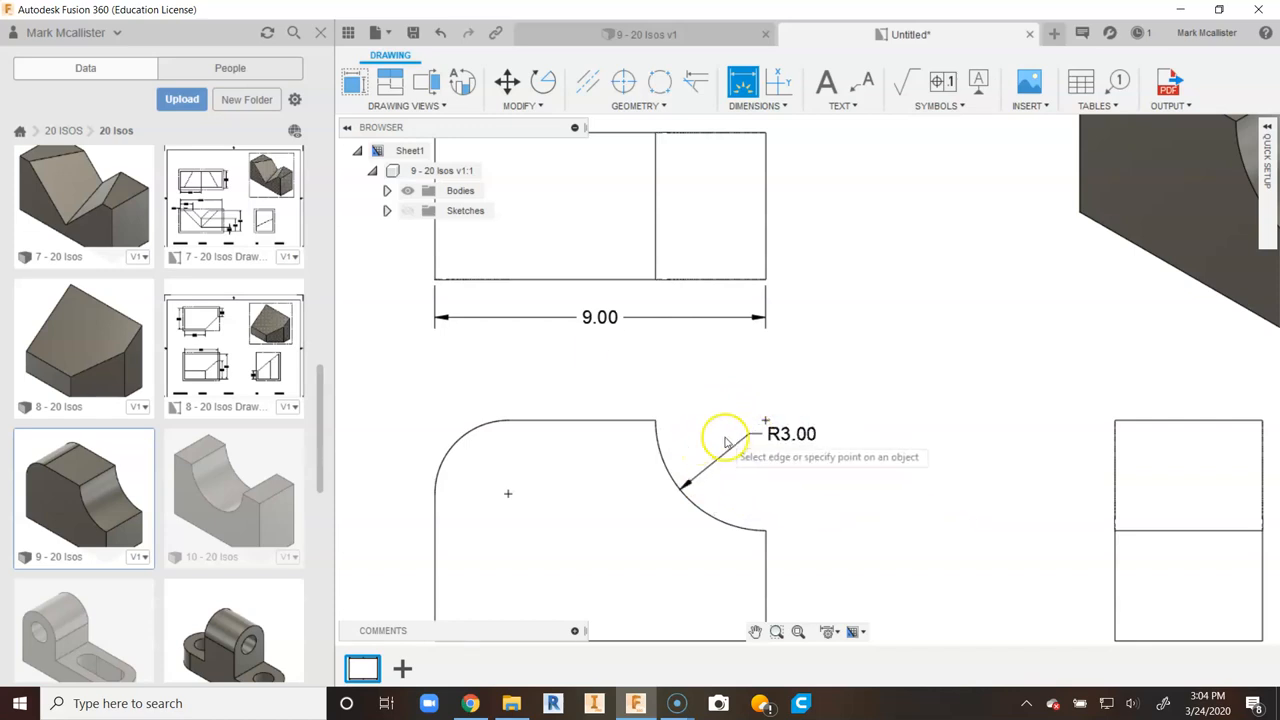
Step: Add a radius dimension to the front view's rounded upper-left corner, placed outside the part, and finish dimensioning
click(466, 428)
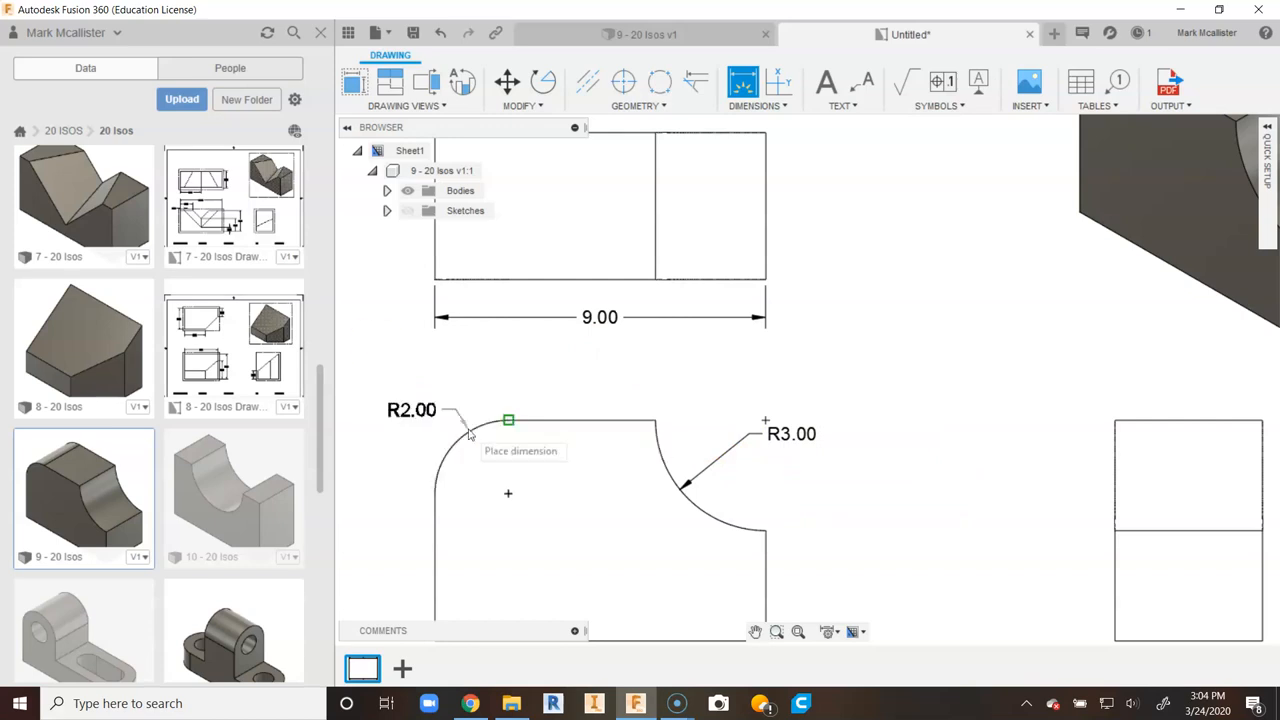
scroll(436, 414, down, 3)
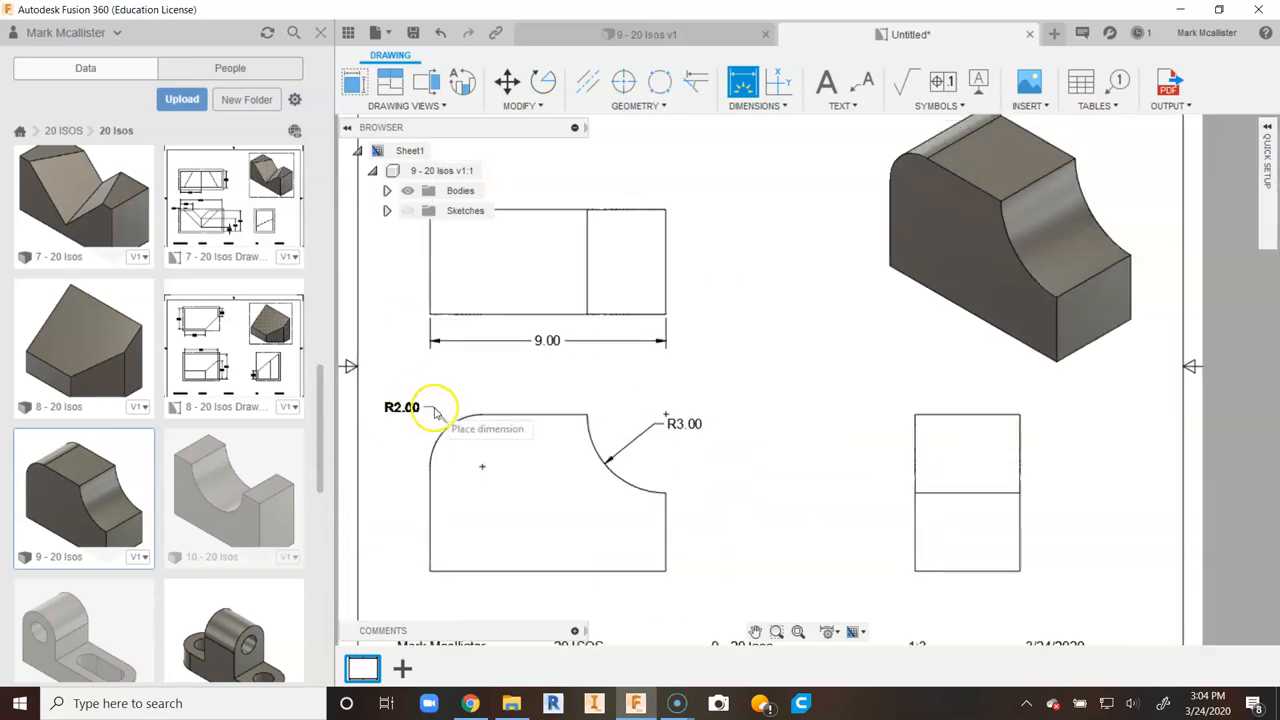
click(430, 403)
right_click(710, 360)
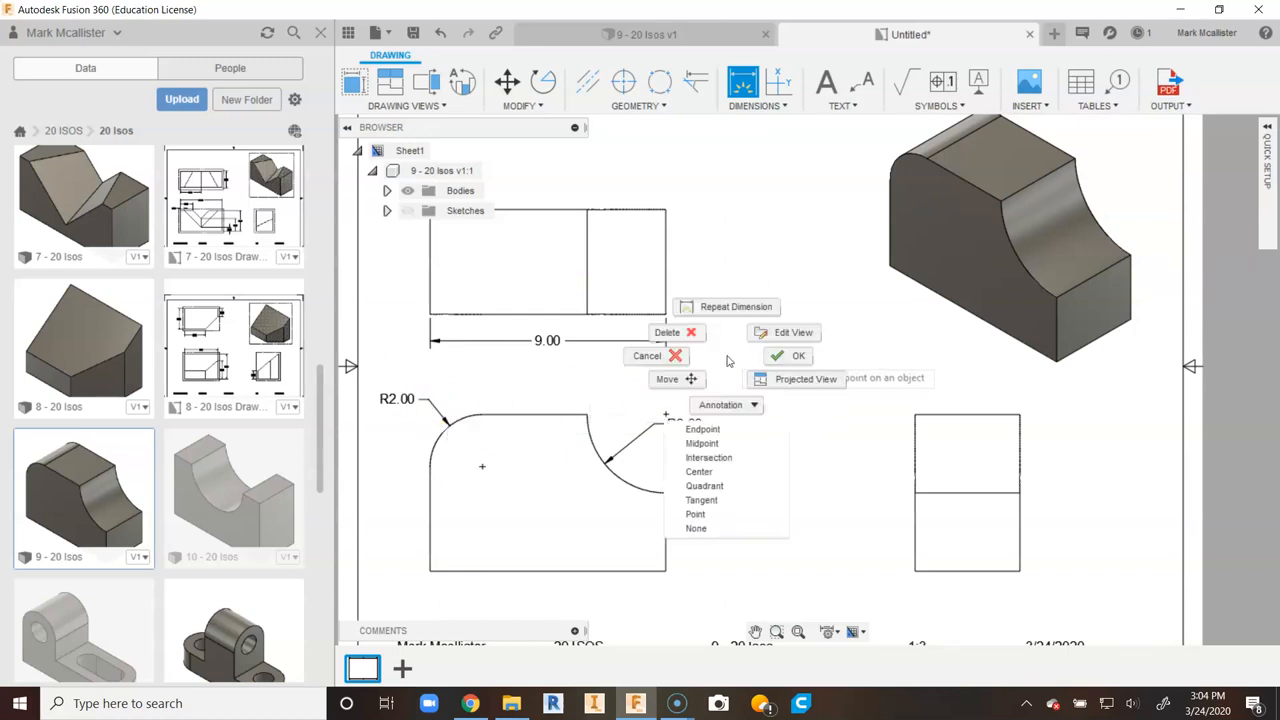
click(769, 344)
Step: Try to reposition the concave arc's radius dimension further outside the part and undo that move
mouse_move(675, 423)
mouse_down()
mouse_move(723, 434)
mouse_move(710, 433)
mouse_move(748, 418)
mouse_up()
scroll(675, 423, up, 5)
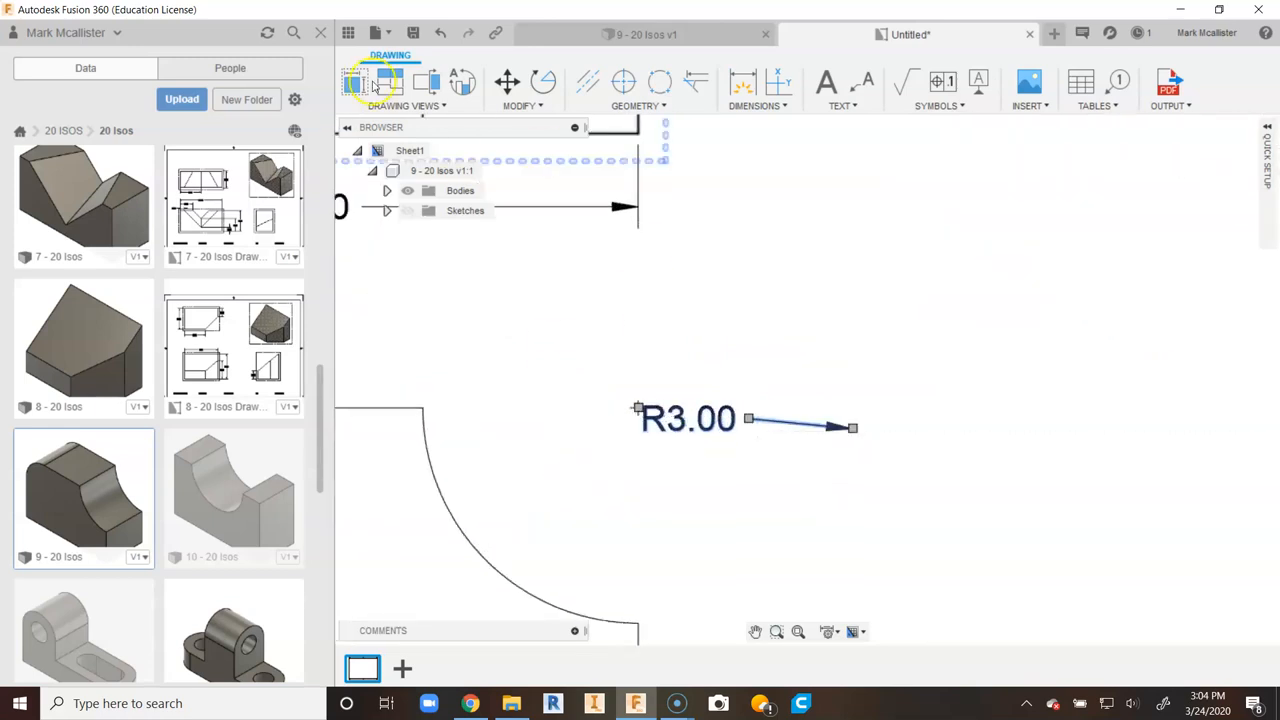
click(440, 33)
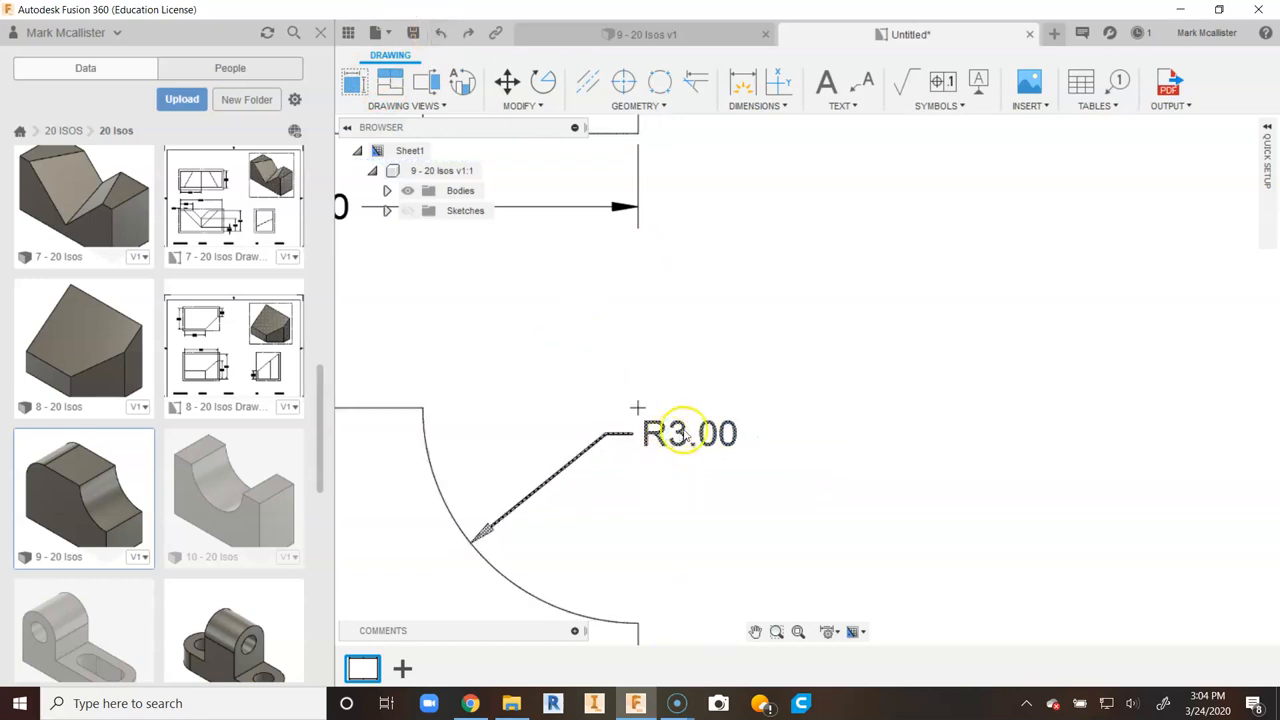
Step: Try to shift the concave arc's radius dimension text away from the arc's center mark and cancel the move
click(639, 408)
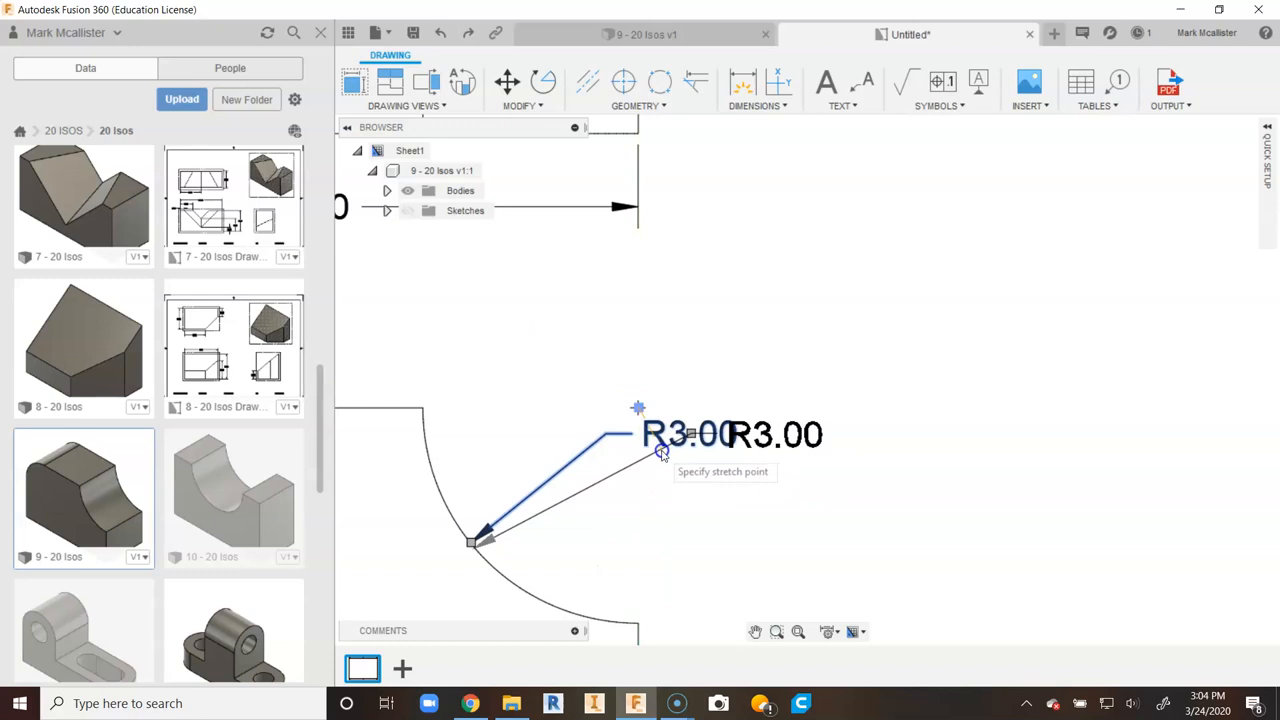
key(Escape)
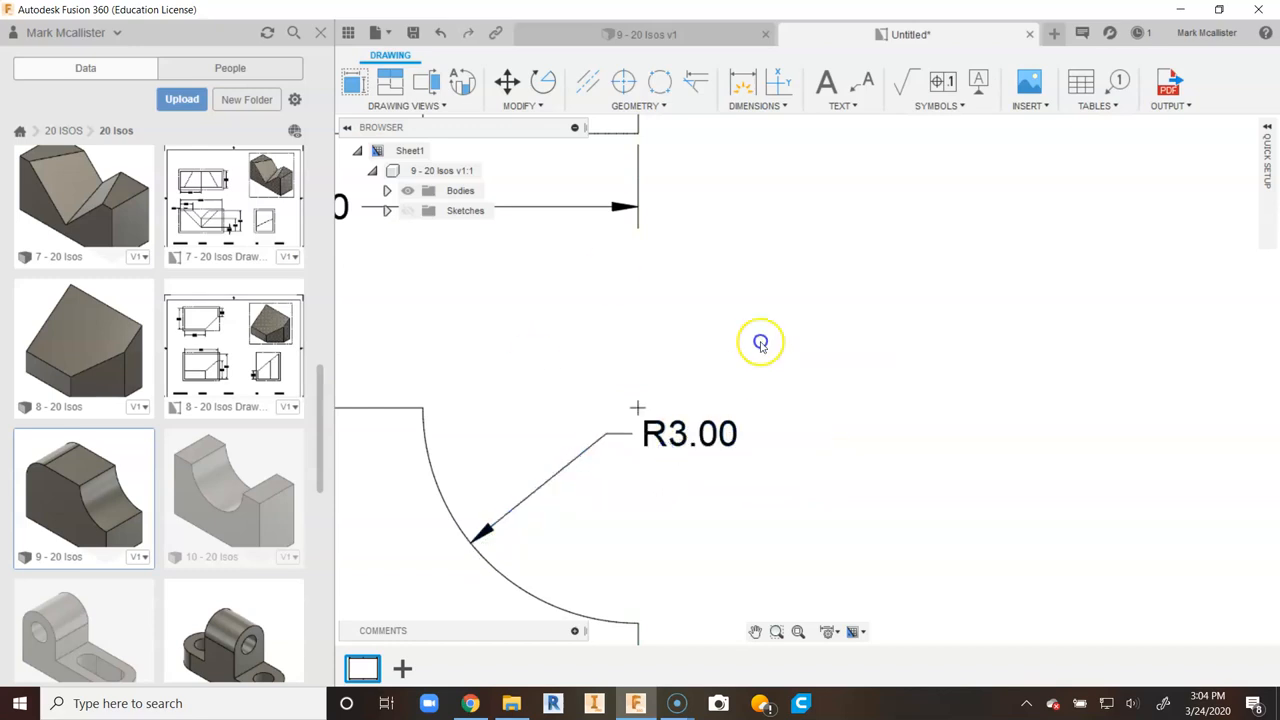
scroll(714, 366, down, 5)
mouse_move(514, 451)
middle_down()
mouse_move(570, 496)
mouse_move(662, 515)
middle_up()
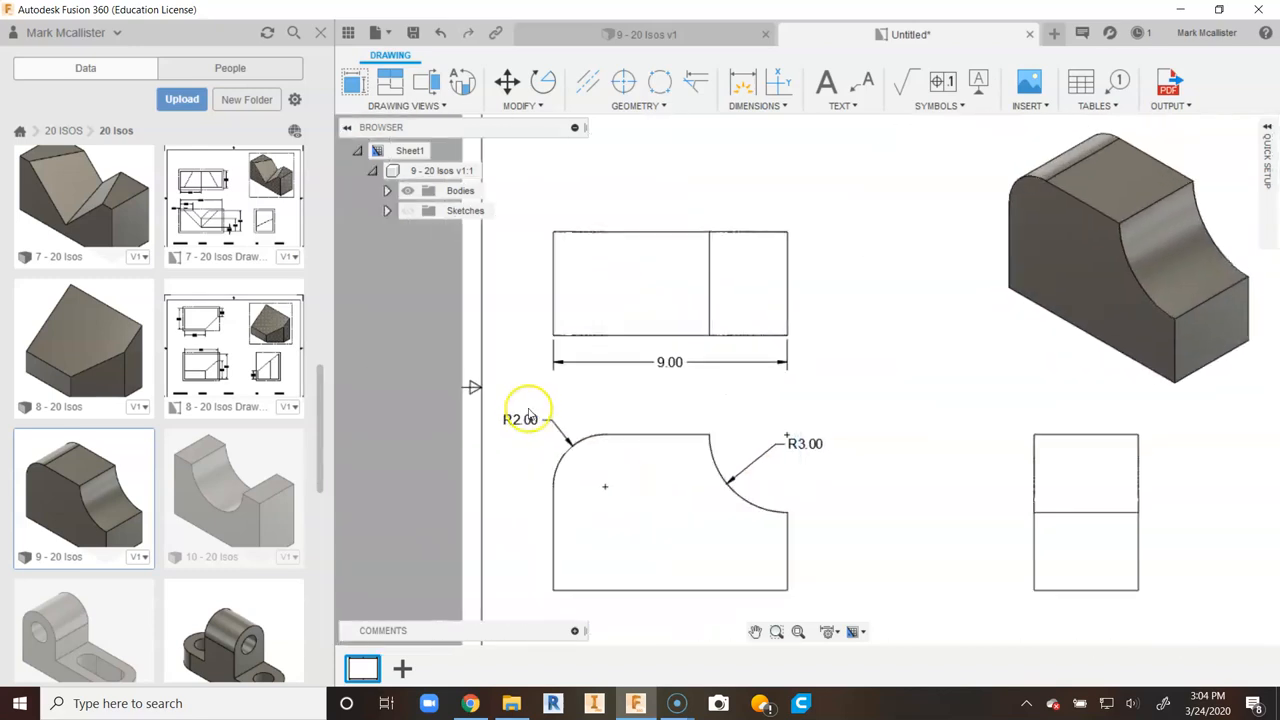
scroll(805, 442, up, 3)
scroll(771, 459, down, 3)
scroll(636, 455, up, 3)
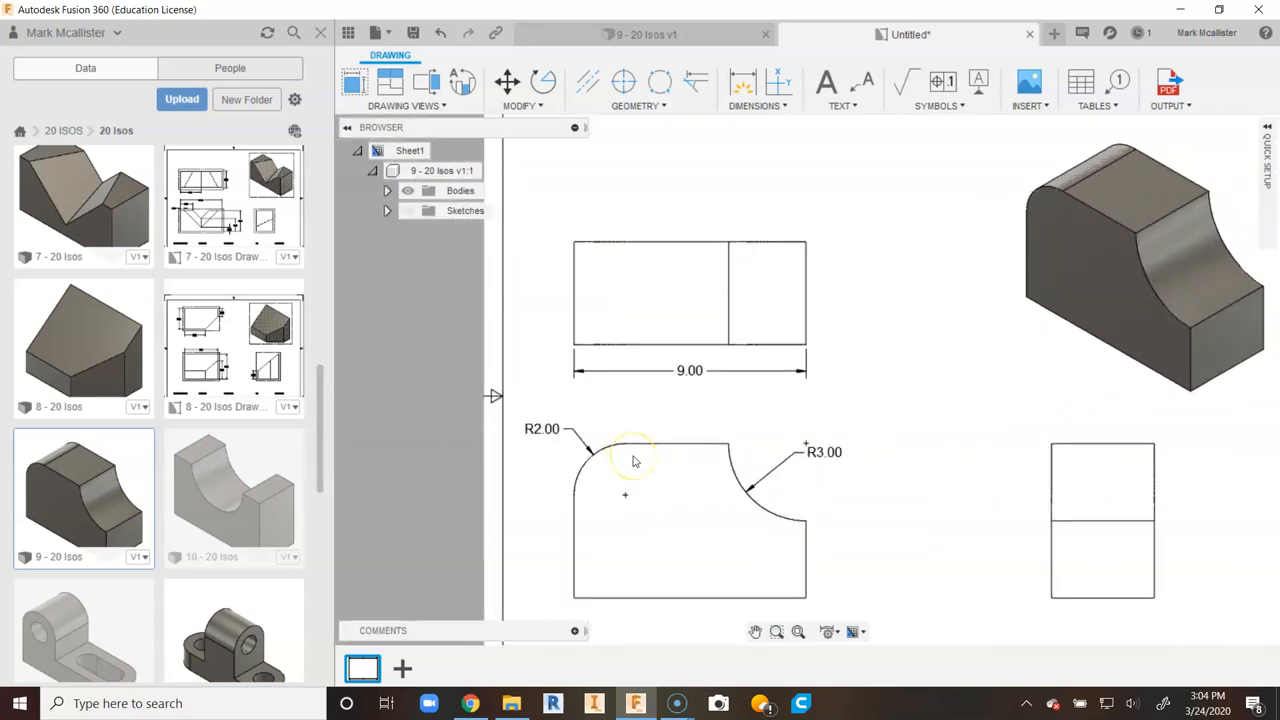
click(614, 411)
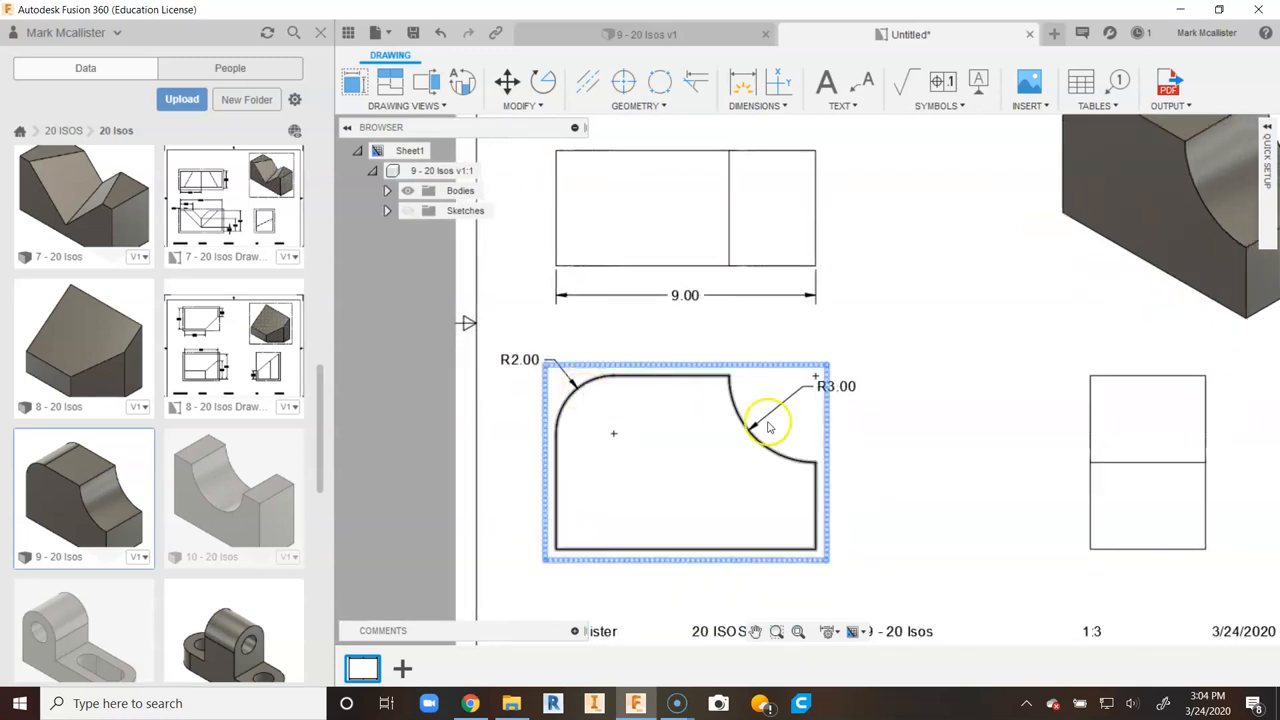
click(966, 313)
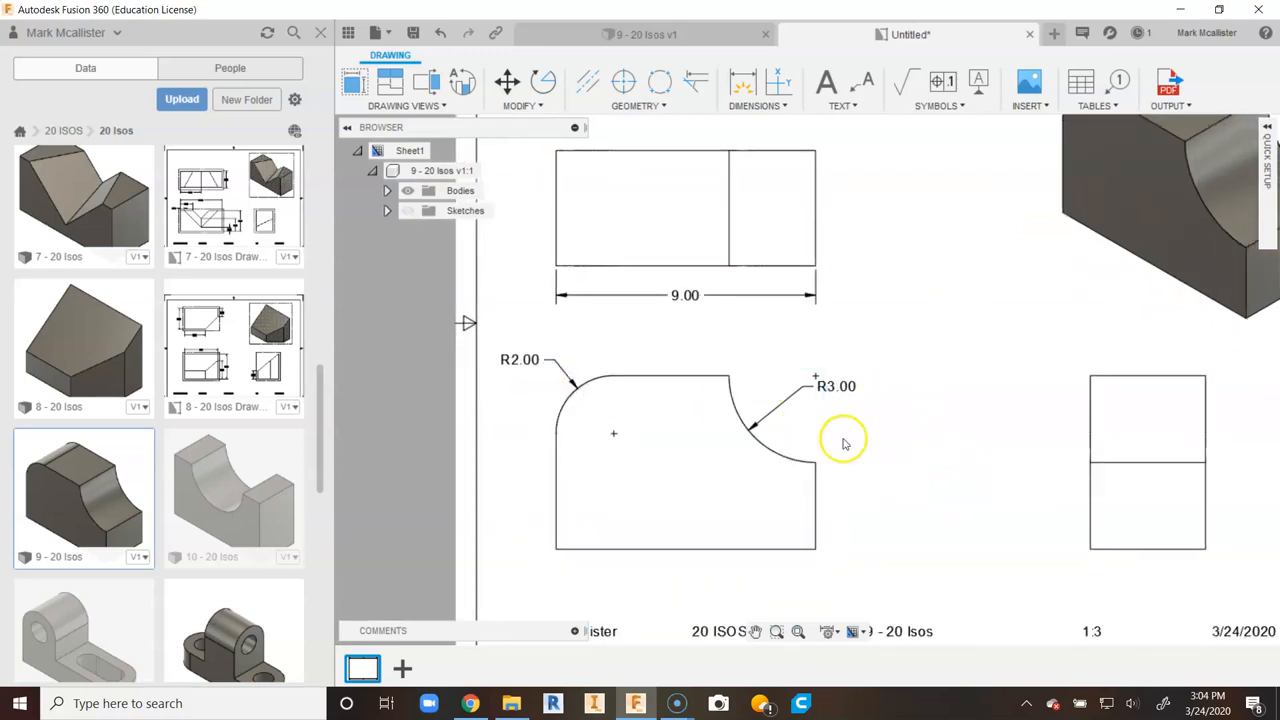
Step: Dimension the side view's overall height, placing the dimension between the front and side views
scroll(777, 337, down, 2)
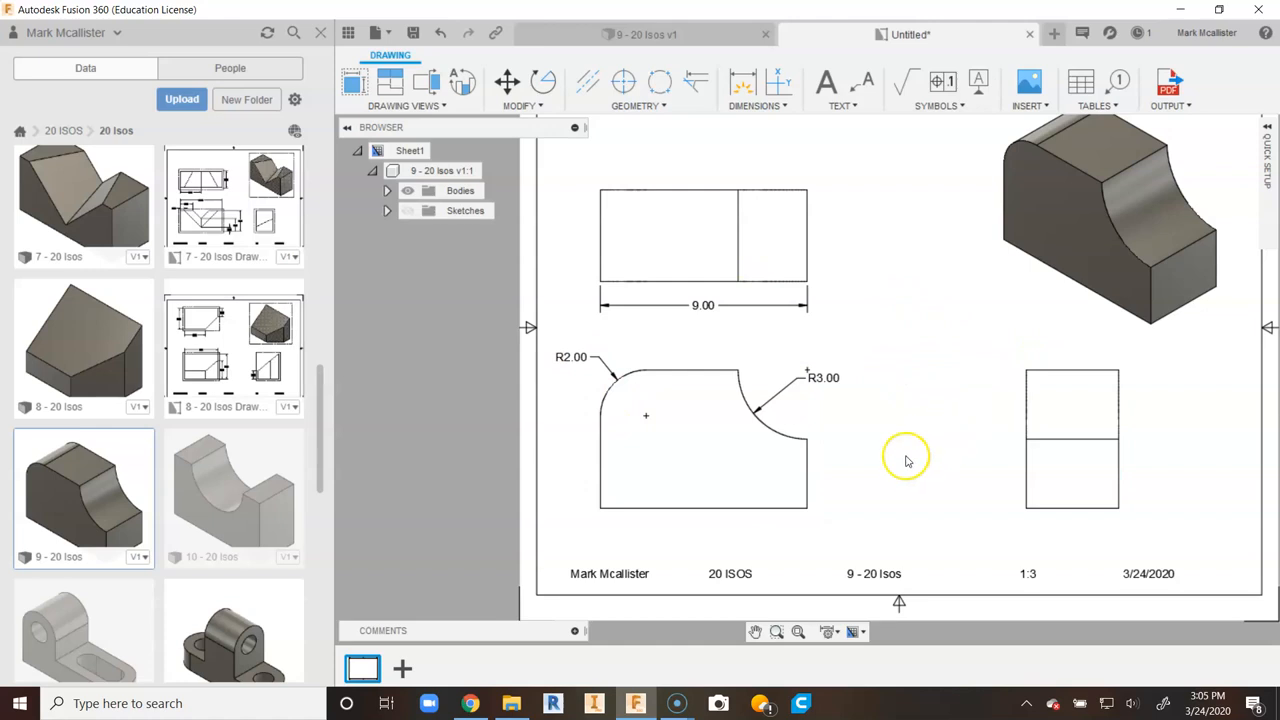
click(742, 82)
click(1027, 371)
click(1026, 505)
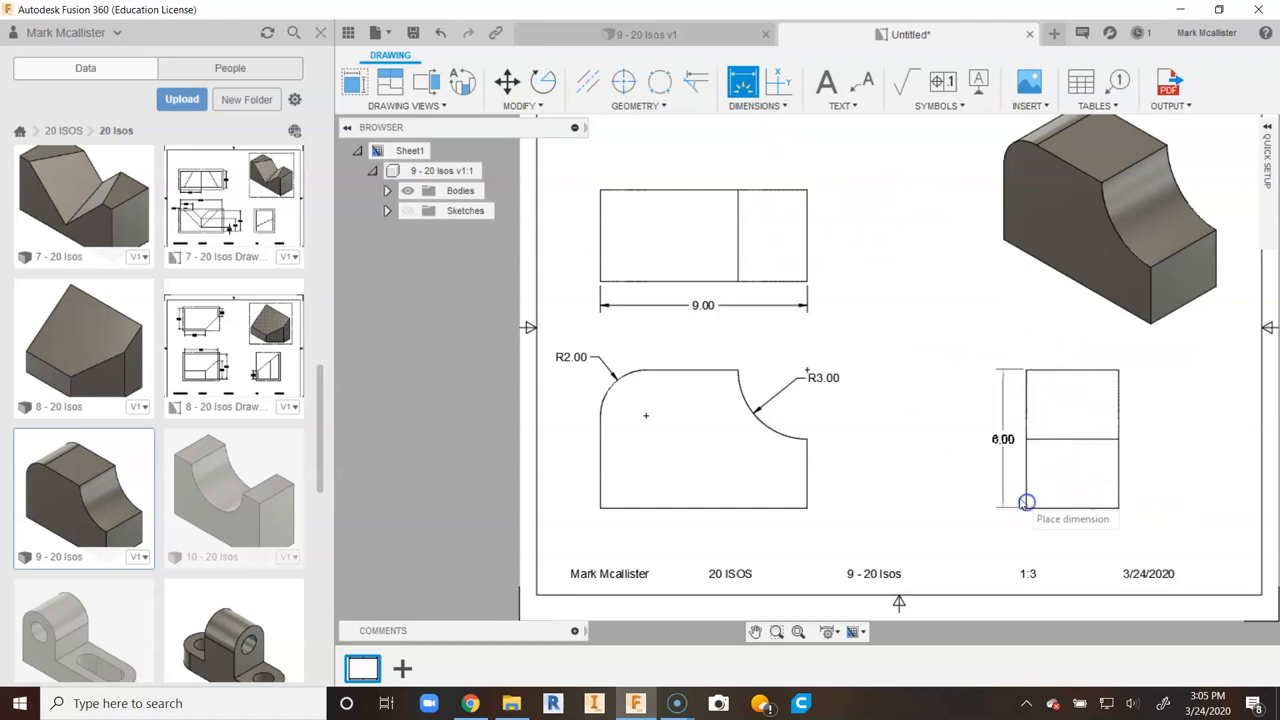
click(979, 494)
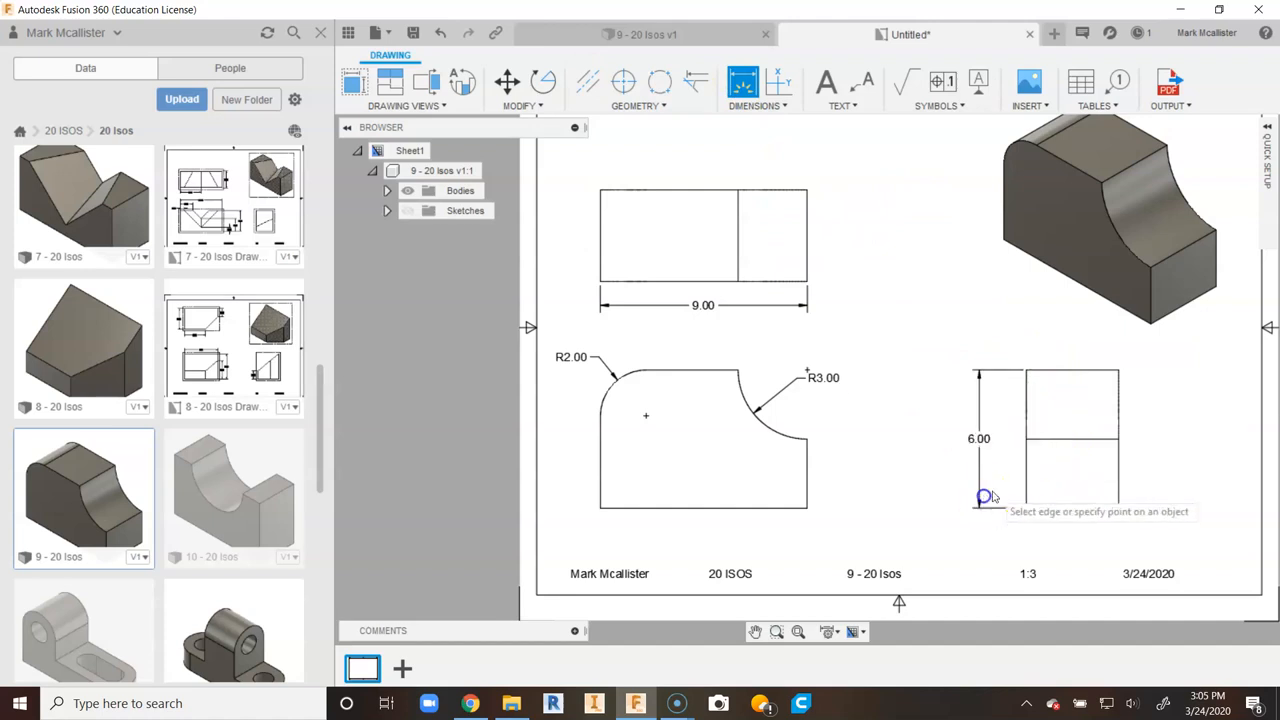
Step: Dimension the side view's upper section from its top edge to the horizontal middle line, inside the height dimension, and finish dimensioning
click(1027, 438)
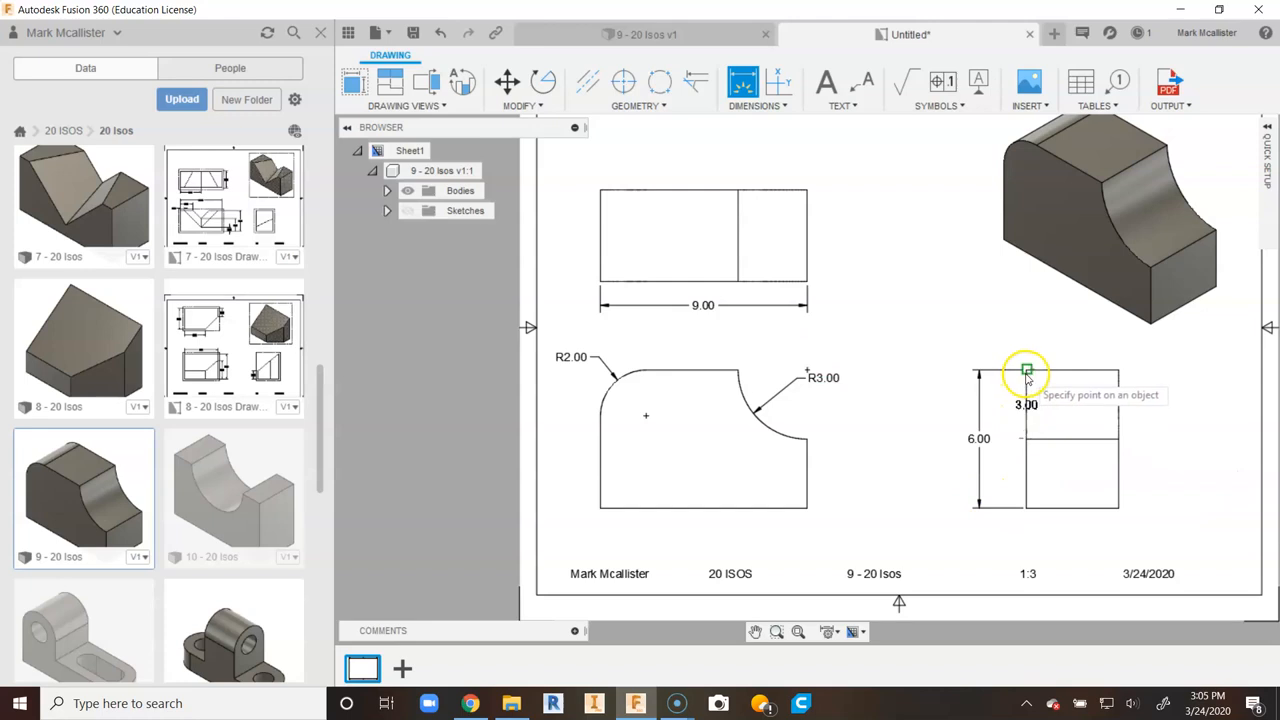
click(1004, 376)
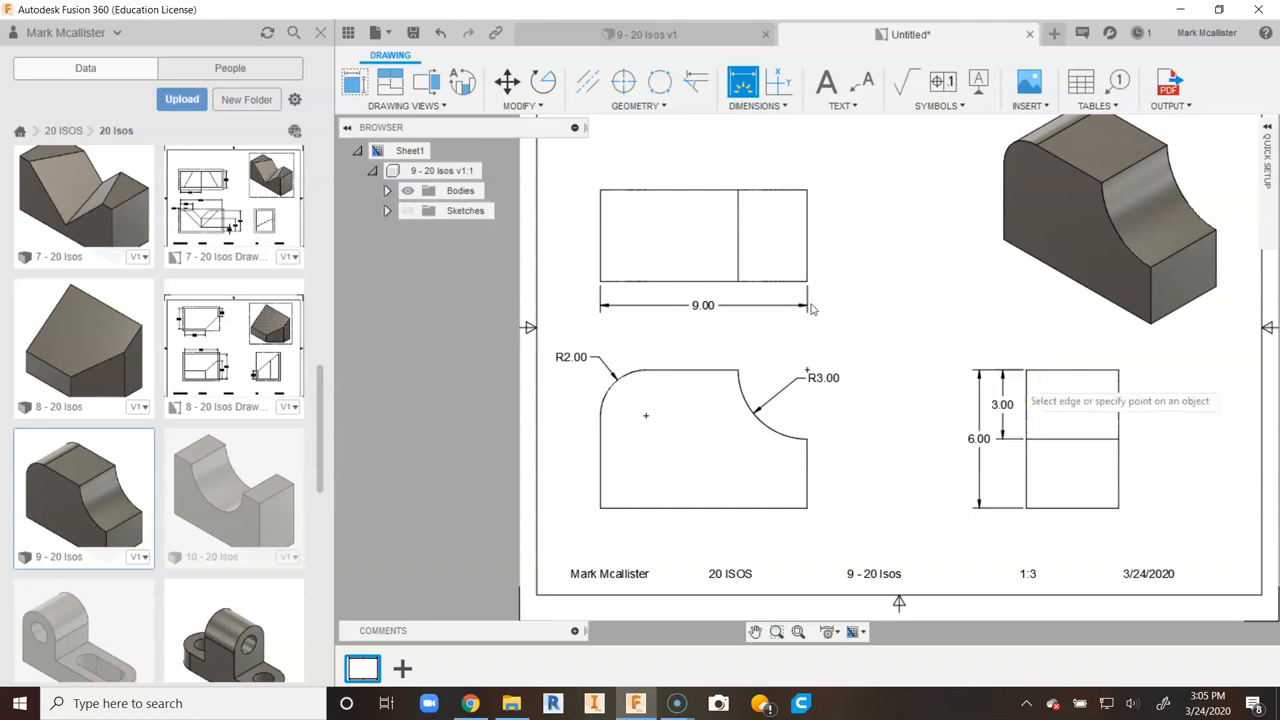
scroll(1006, 398, up, 2)
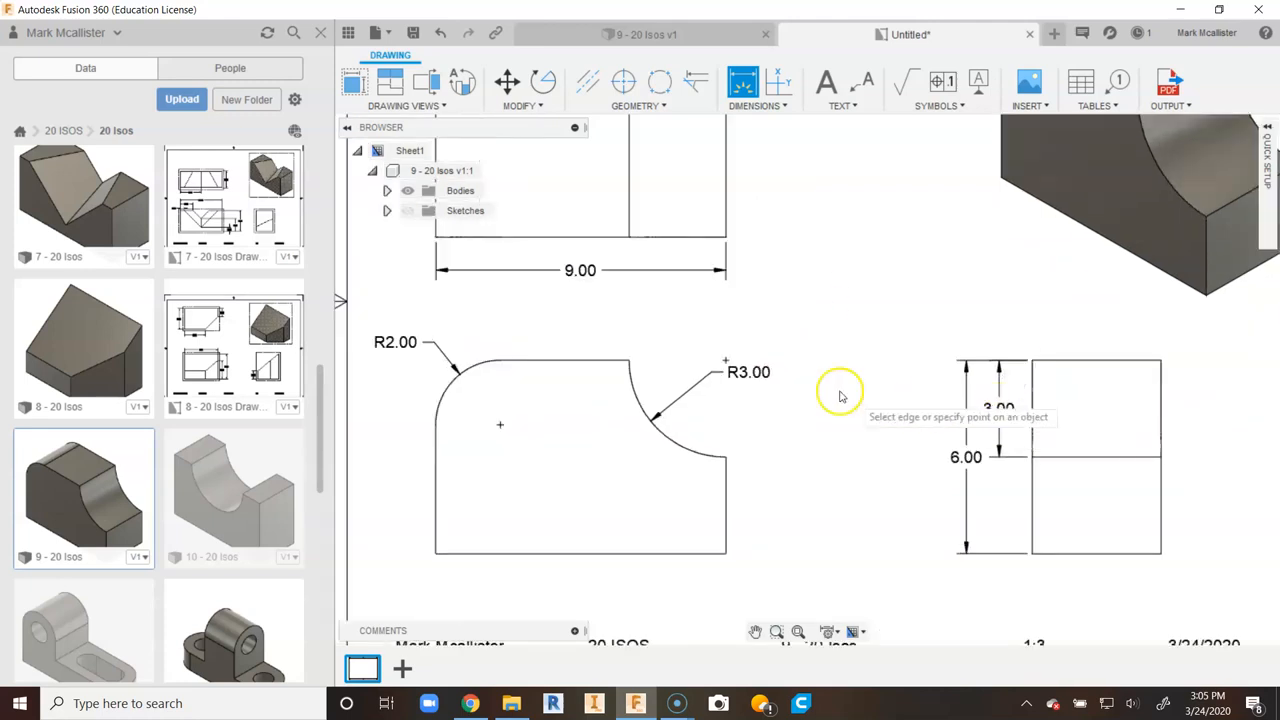
right_click(807, 314)
click(877, 314)
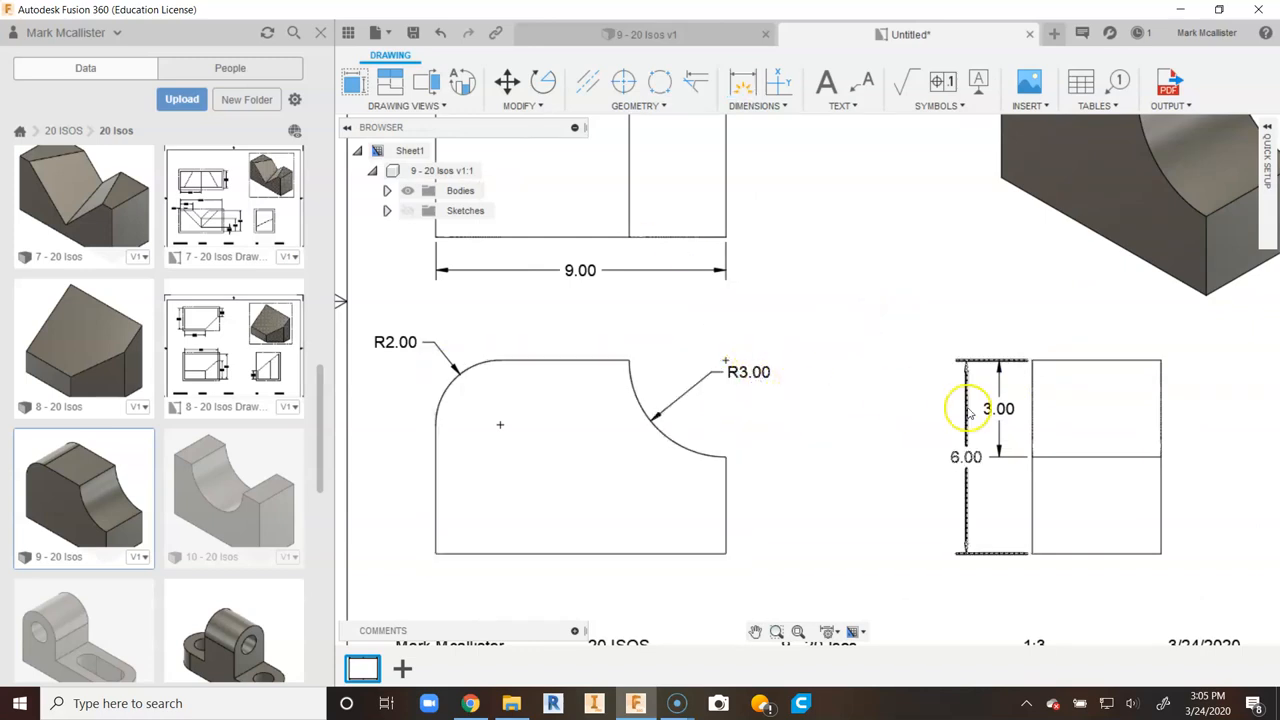
Step: Delete the side view's inner dimension between the top edge and the middle line
right_click(998, 408)
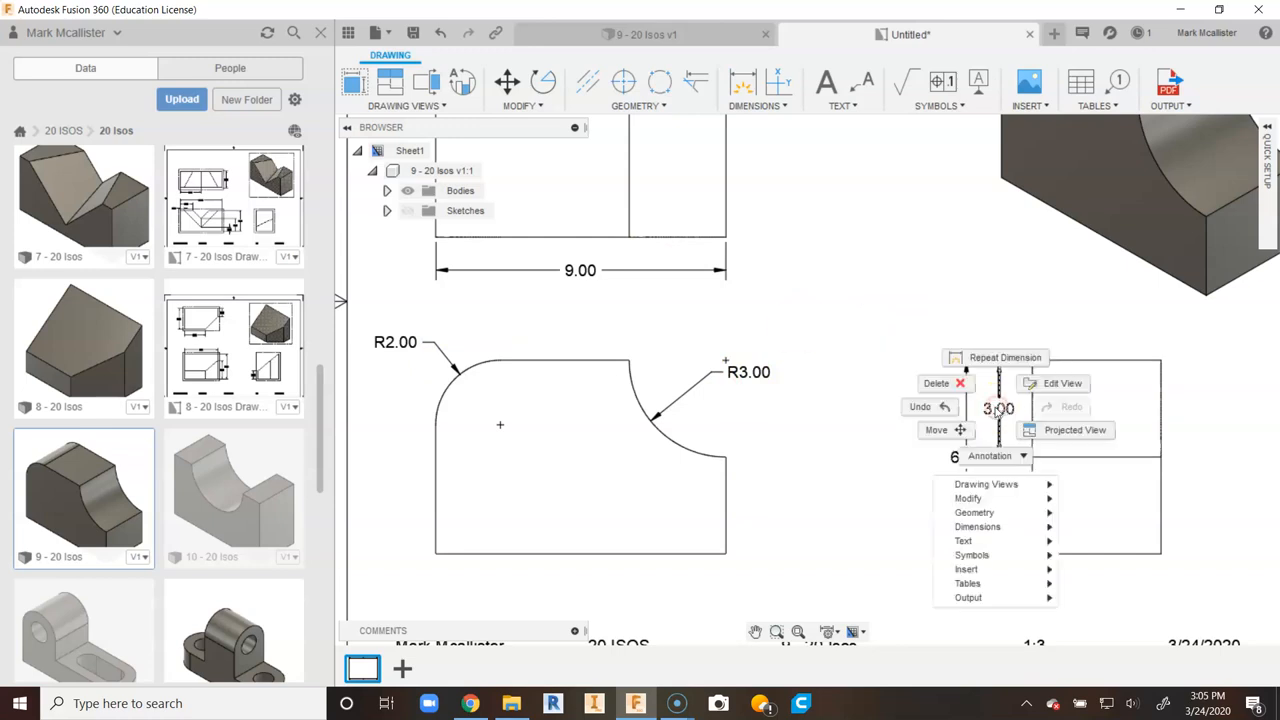
click(931, 380)
click(976, 410)
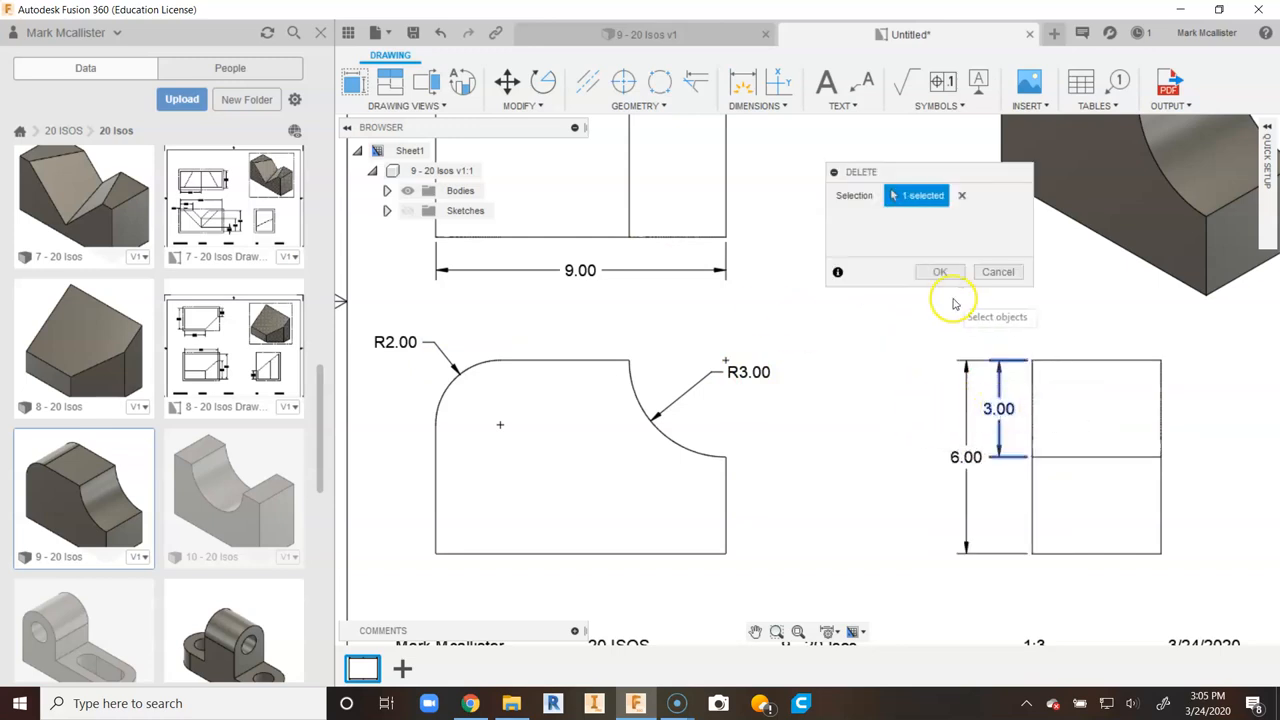
click(940, 272)
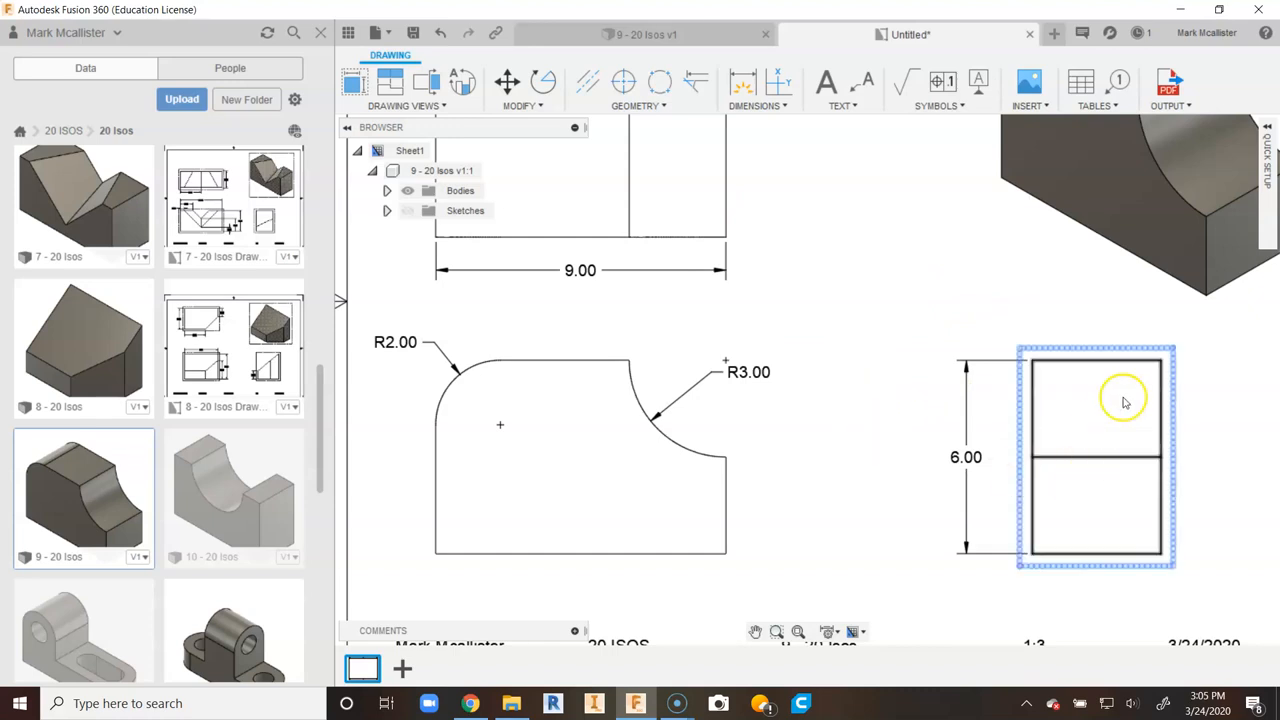
Step: Move the side view with its height dimension closer to the front view, leaving a clear gap between them
click(1098, 458)
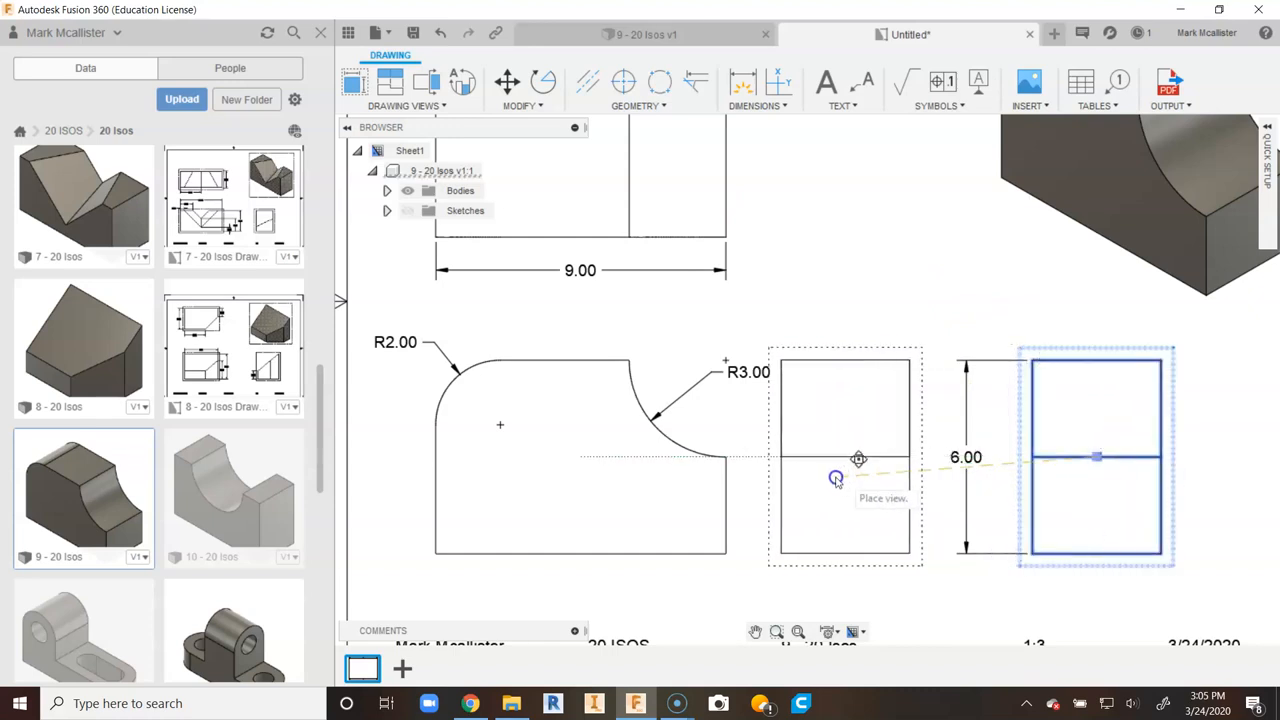
click(775, 480)
scroll(740, 463, up, 3)
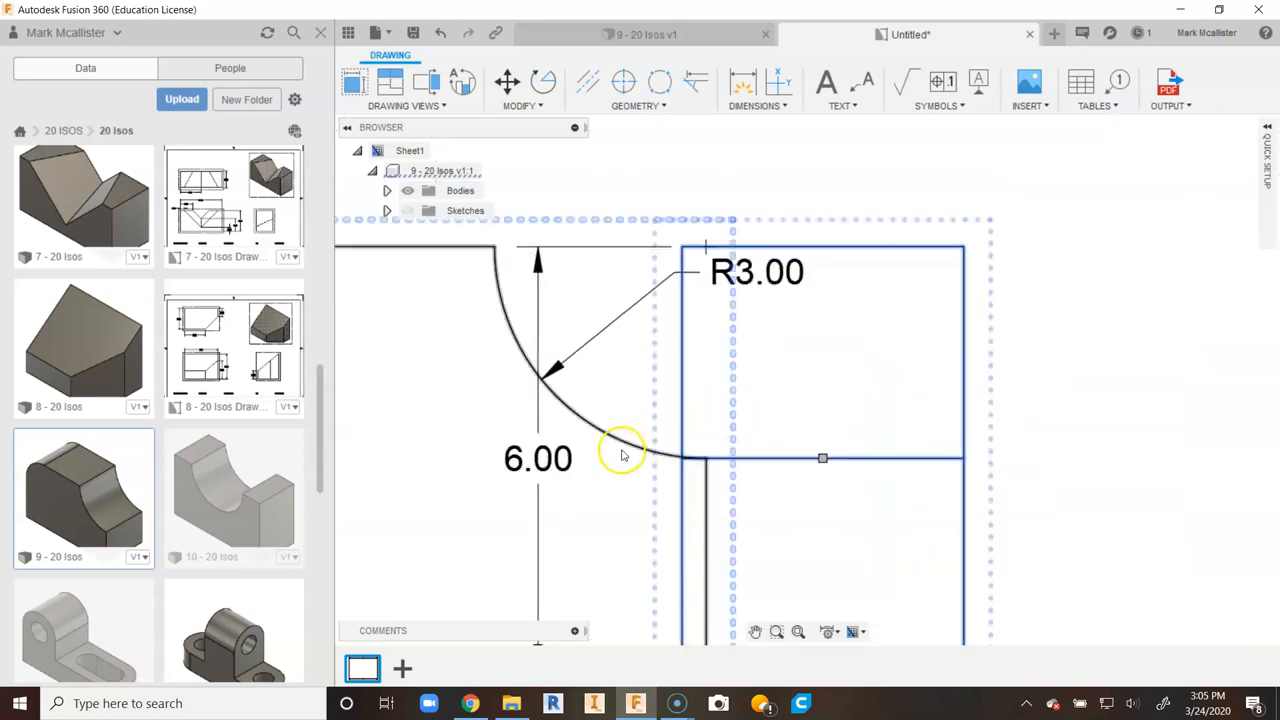
scroll(800, 462, down, 3)
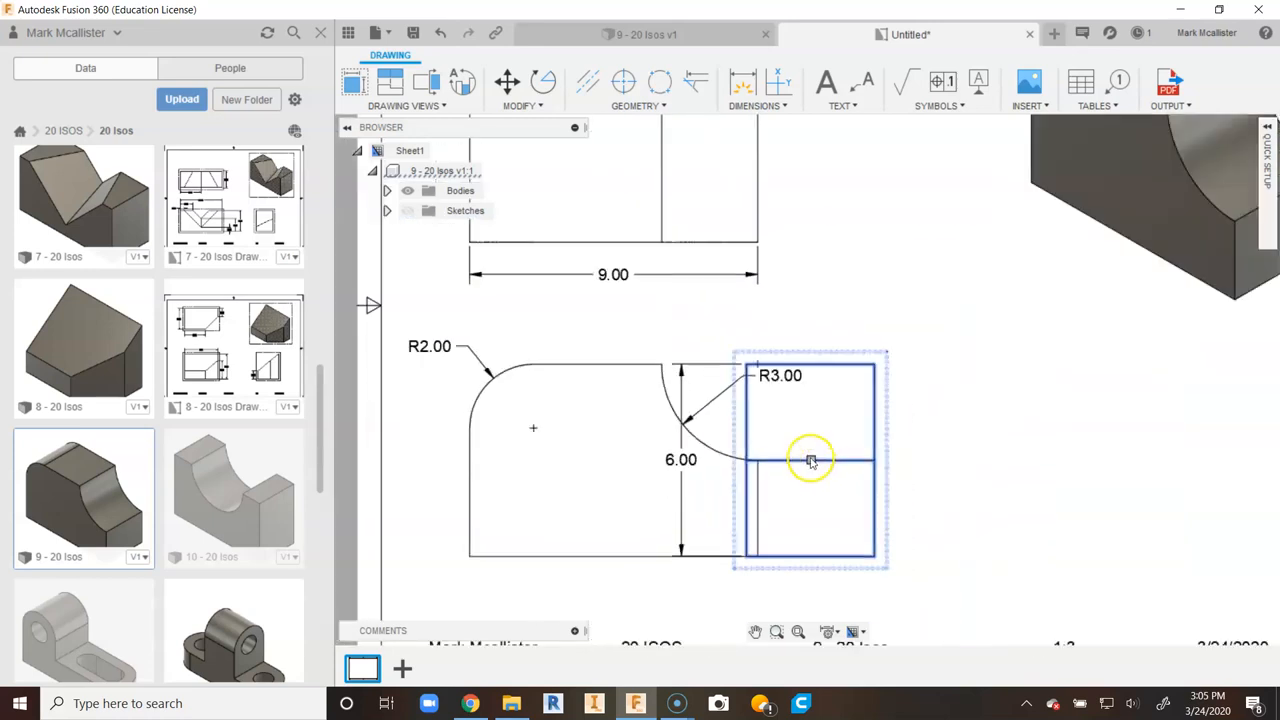
click(1006, 460)
click(951, 271)
click(912, 313)
scroll(895, 300, down, 1)
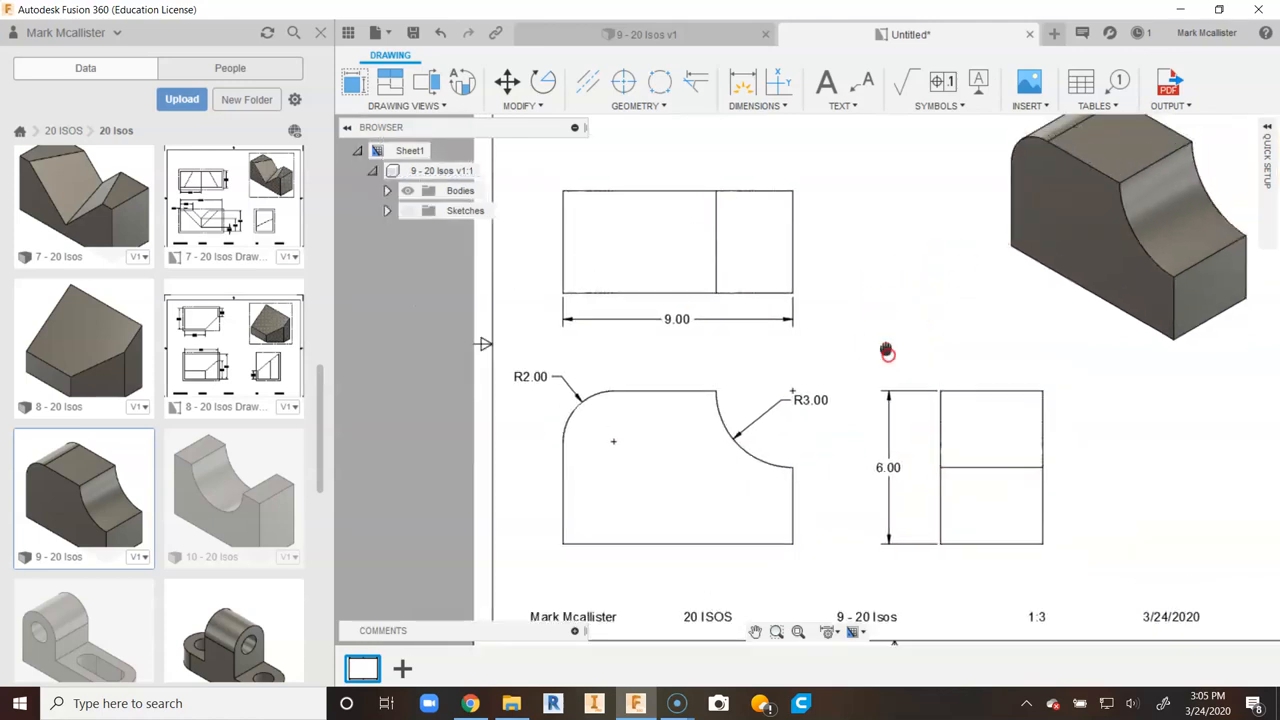
click(668, 262)
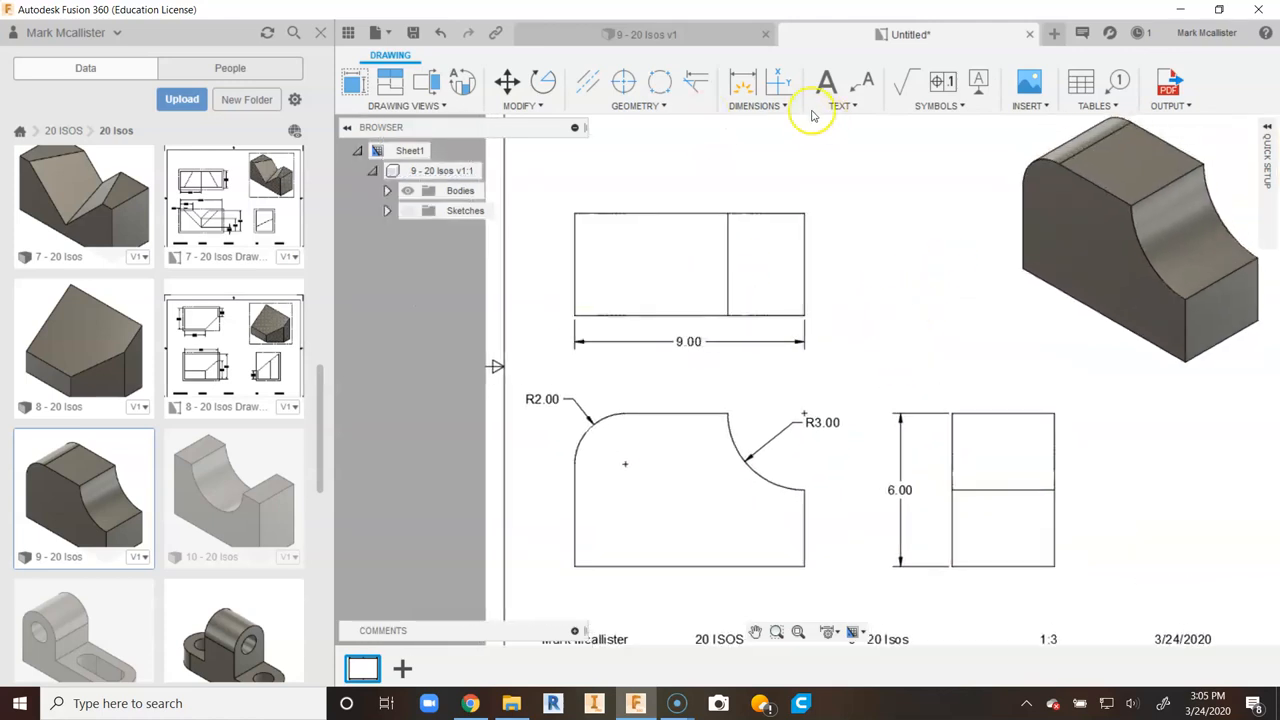
click(731, 87)
scroll(786, 271, up, 2)
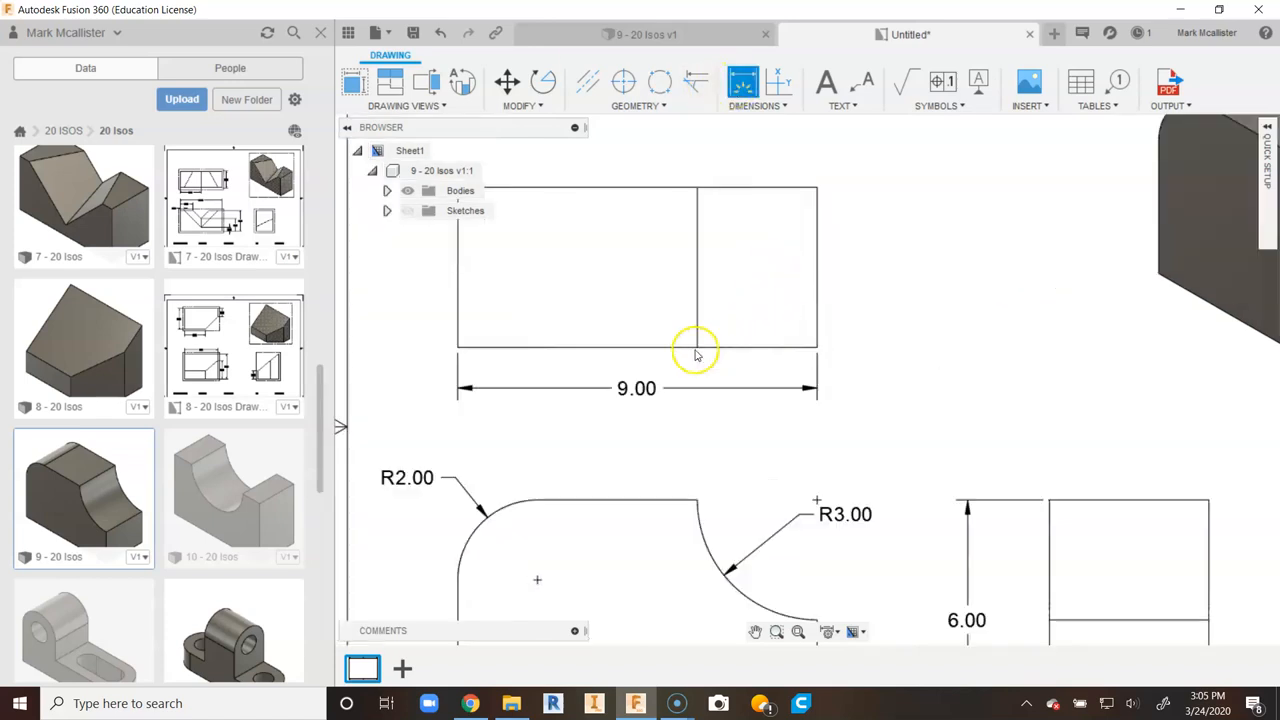
click(696, 346)
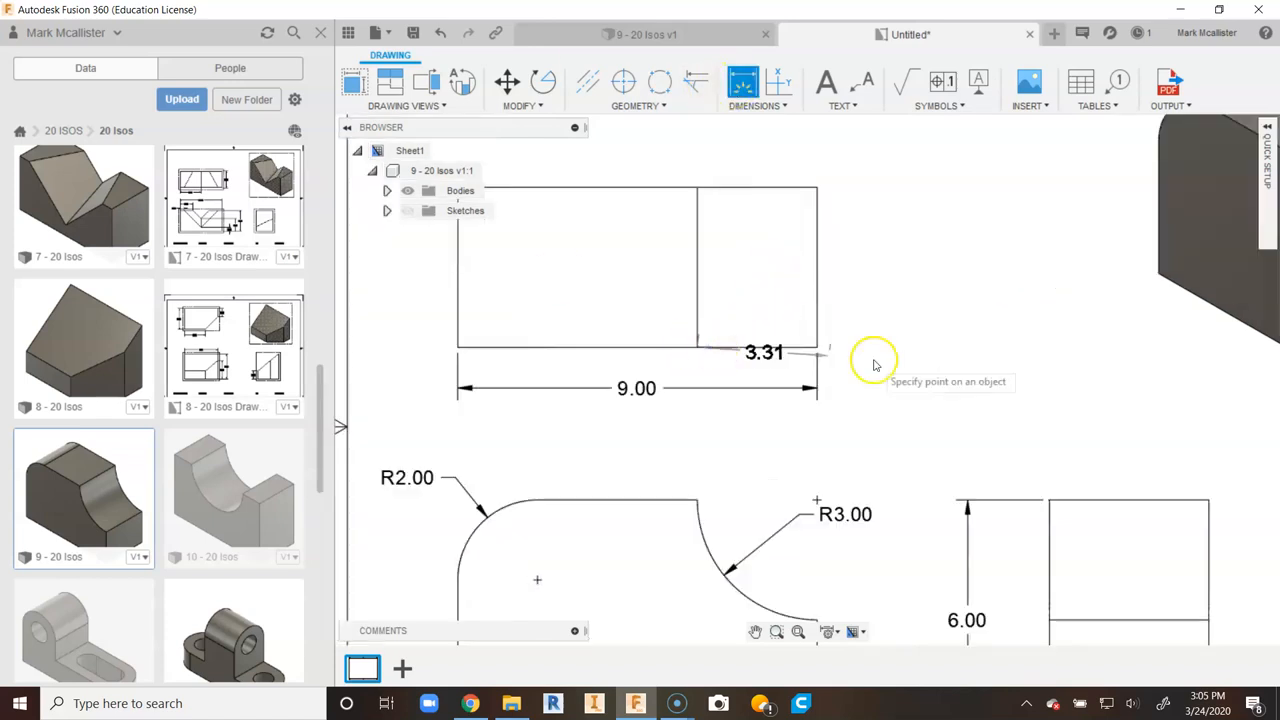
right_click(817, 350)
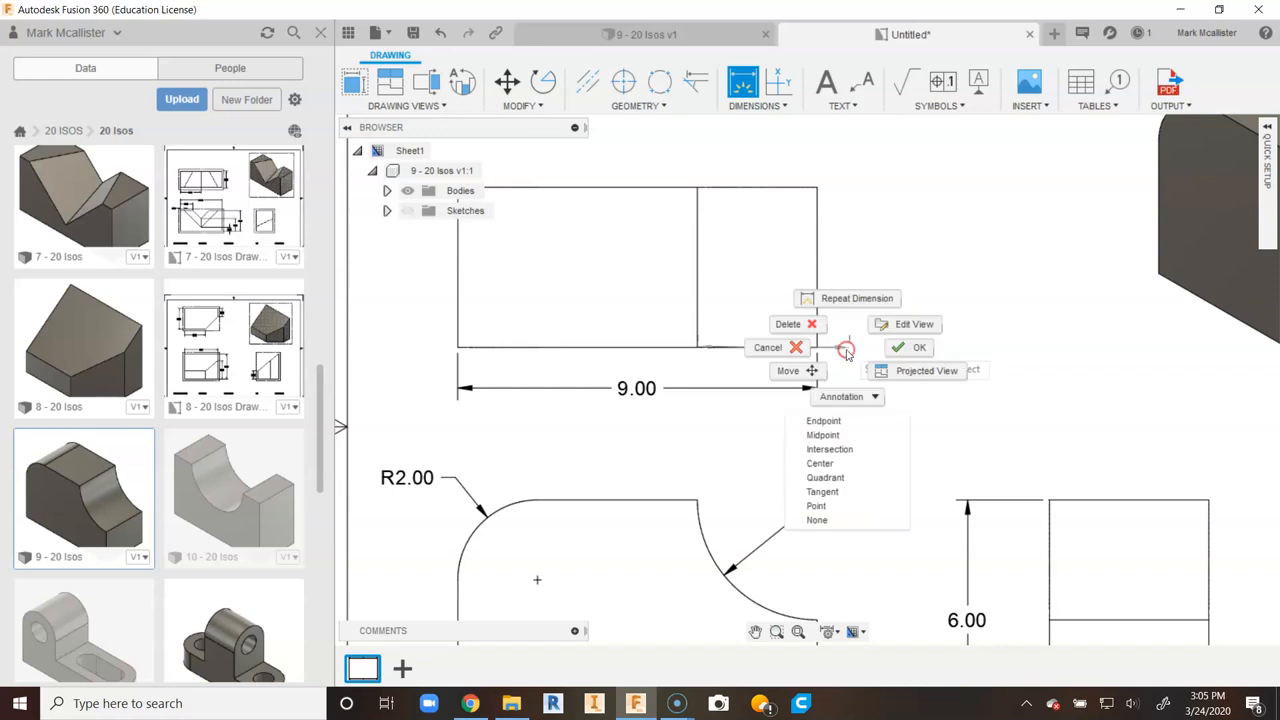
click(770, 343)
scroll(860, 434, down, 3)
middle_drag(879, 474, 824, 447)
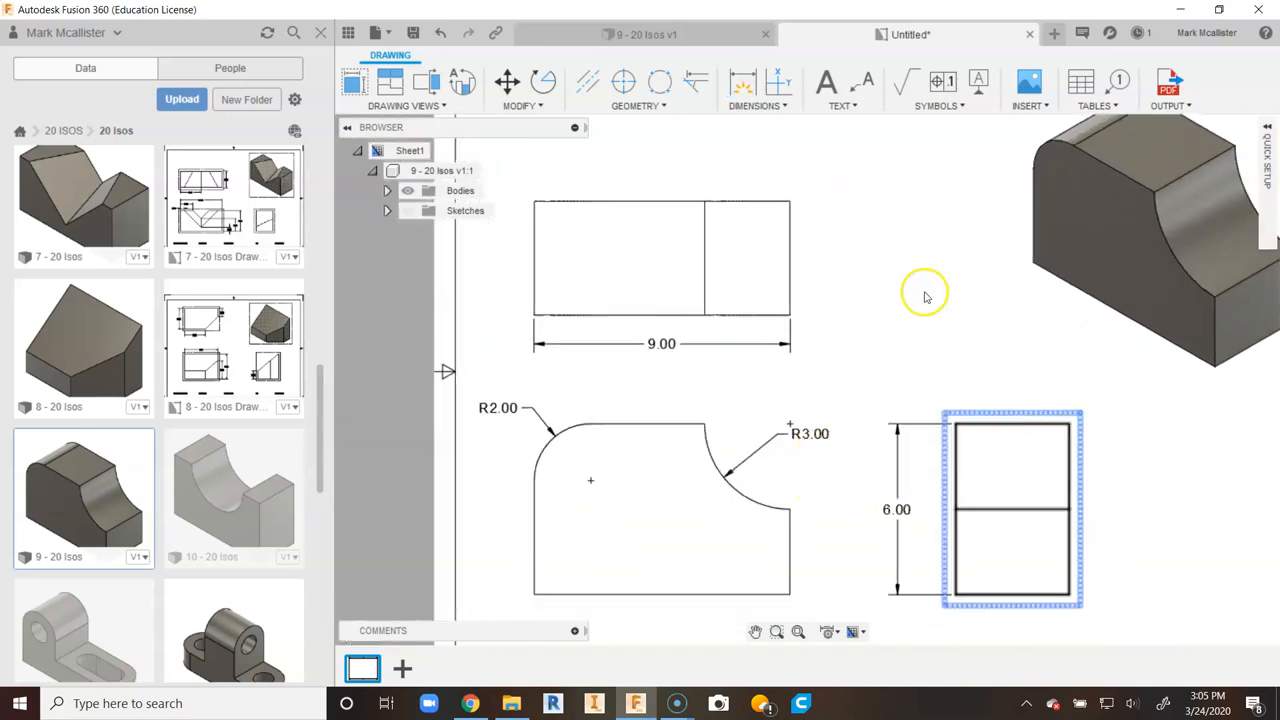
Step: Dimension the side view's width, placing the dimension just above the view, and finish dimensioning
middle_drag(722, 463, 753, 432)
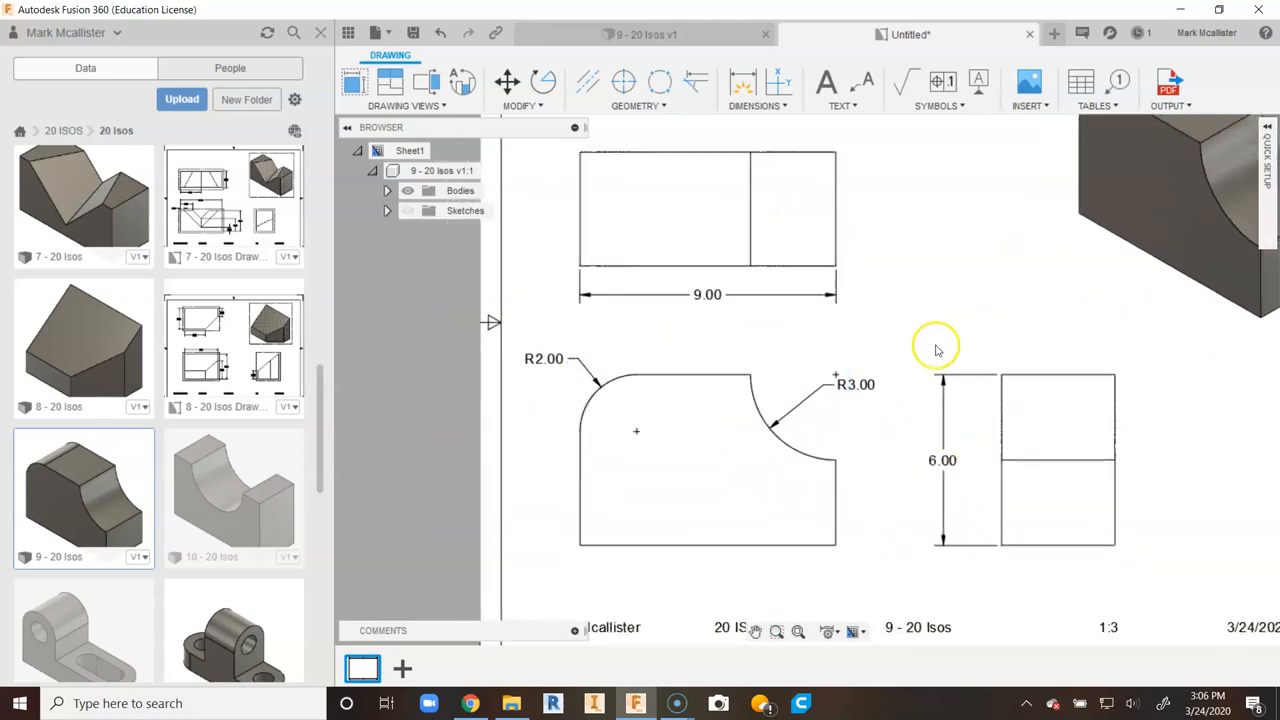
click(743, 82)
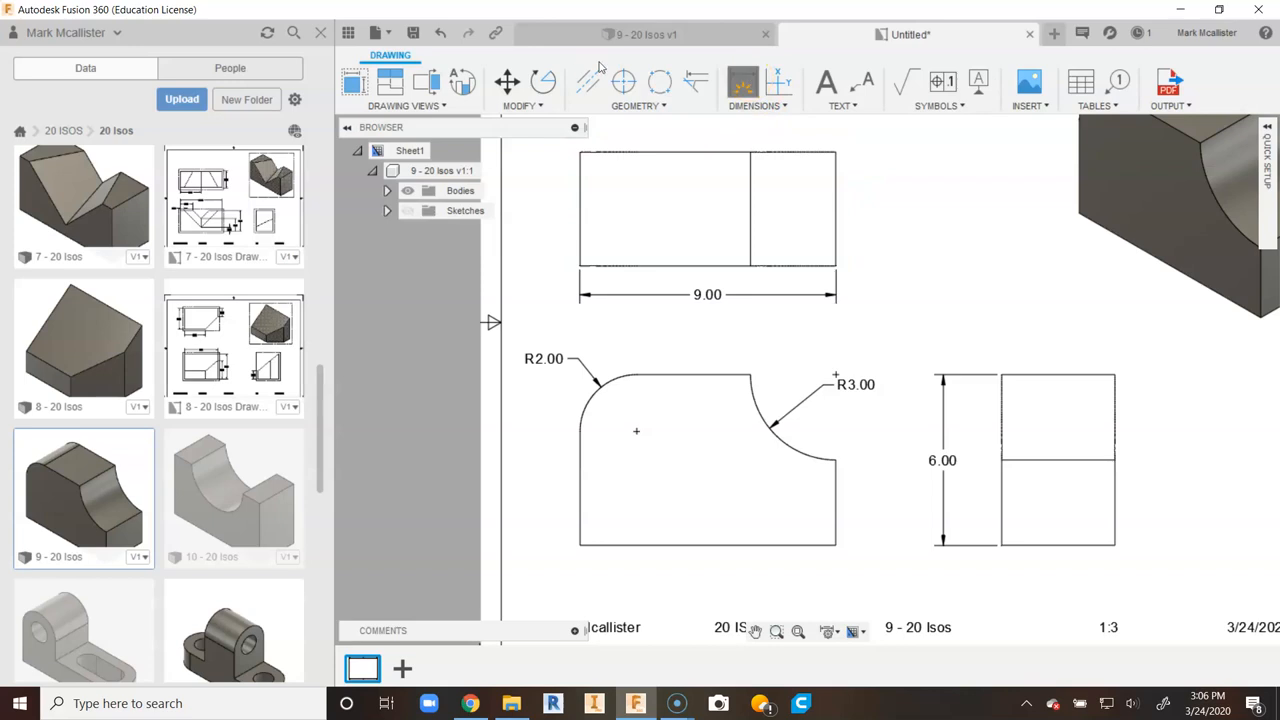
click(1002, 375)
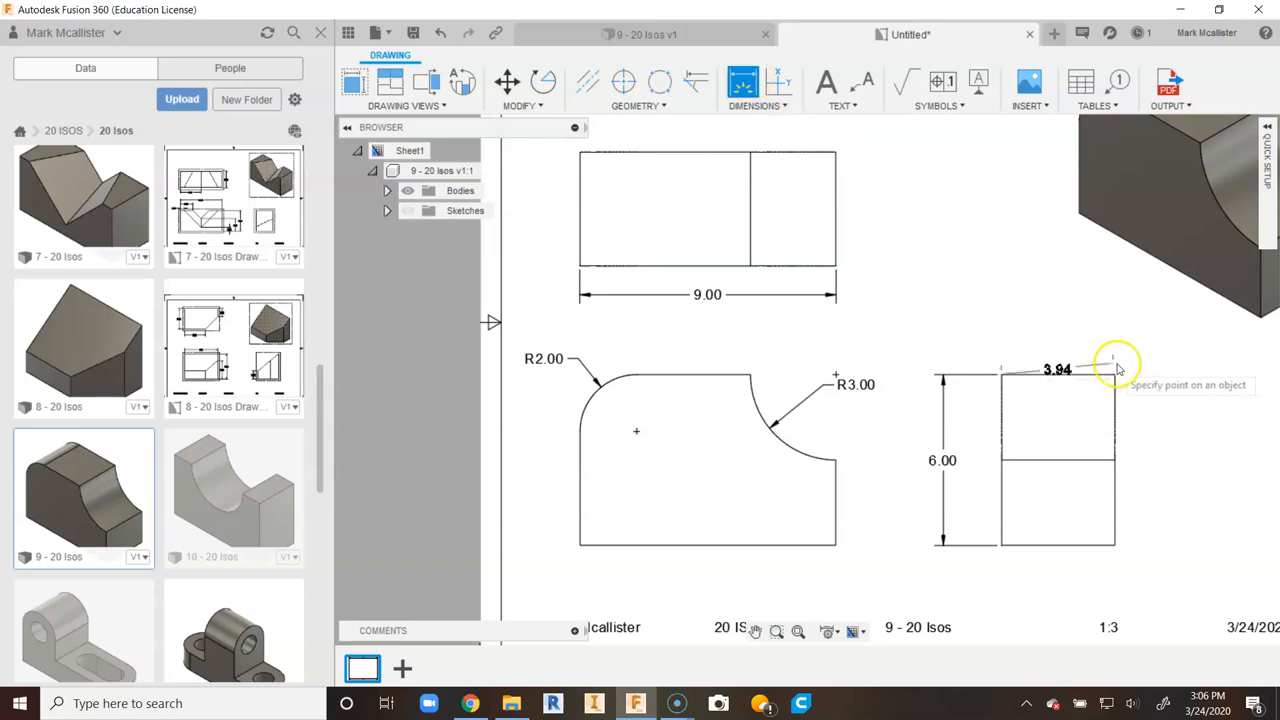
click(1116, 375)
click(1035, 348)
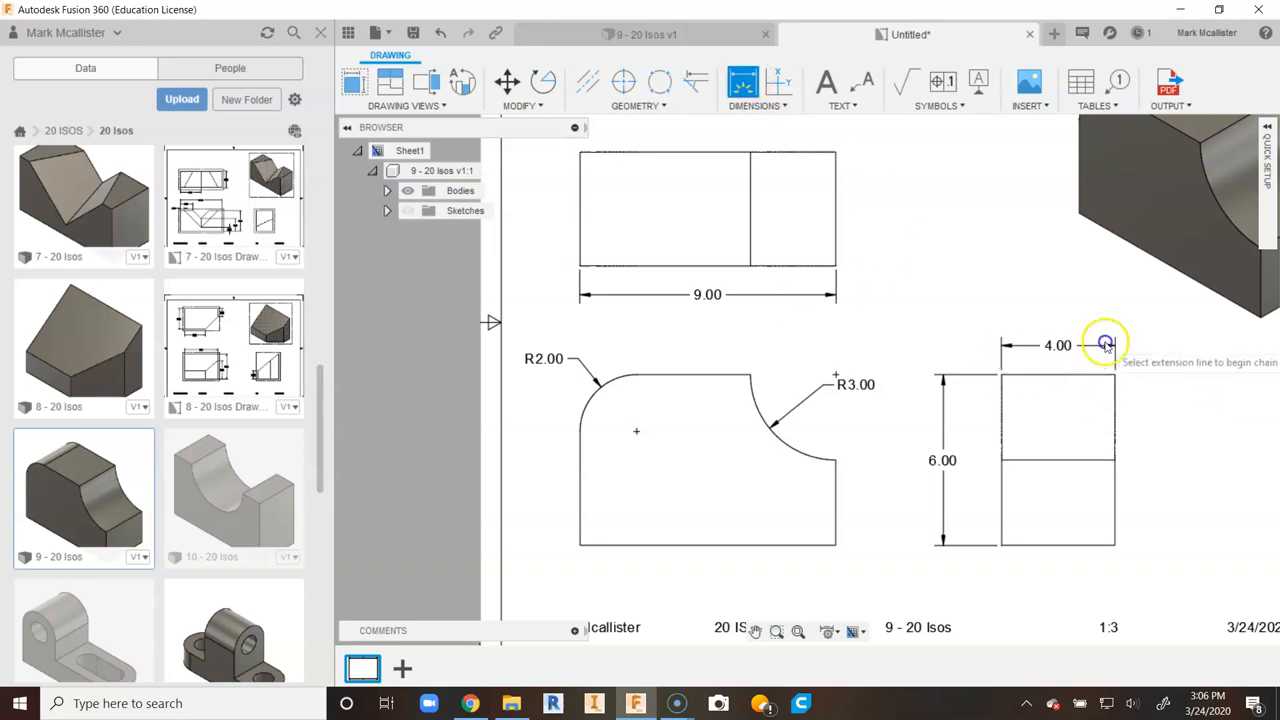
right_click(959, 271)
click(996, 270)
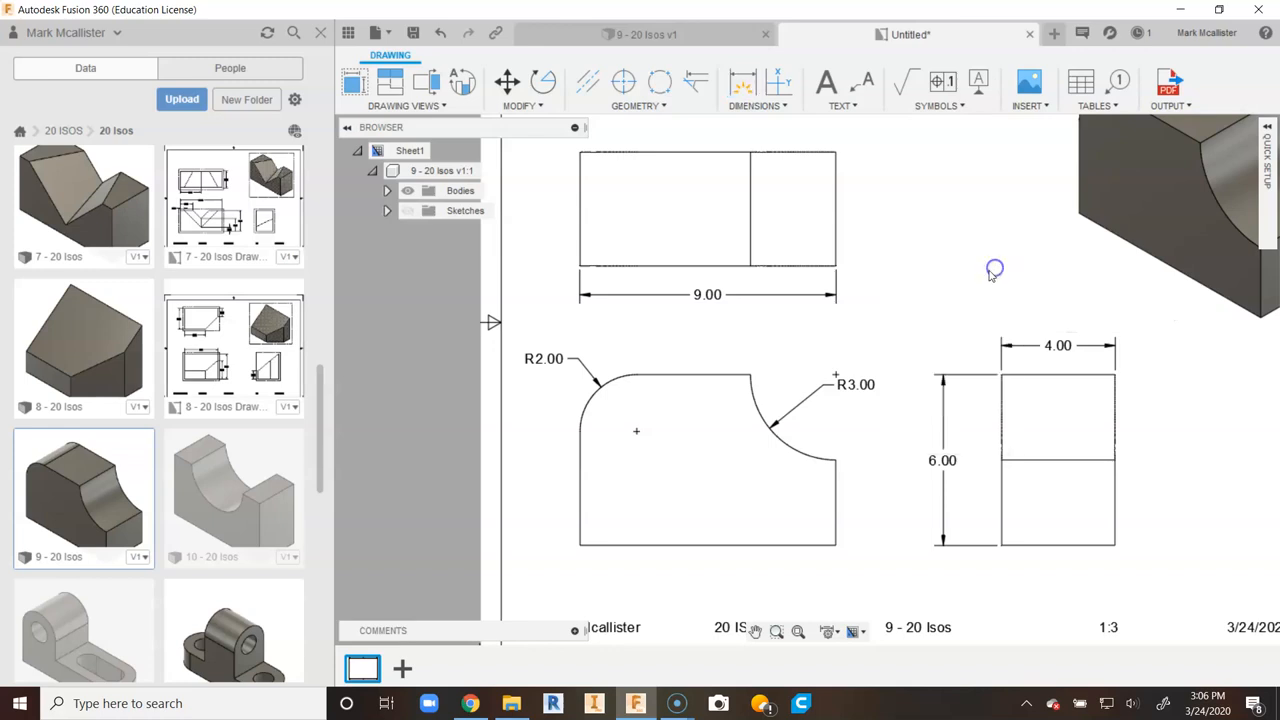
Step: Fit the whole sheet in view and save the drawing as "9 - 20 Isos Drawing" in the 20 Isos folder
scroll(989, 276, down, 2)
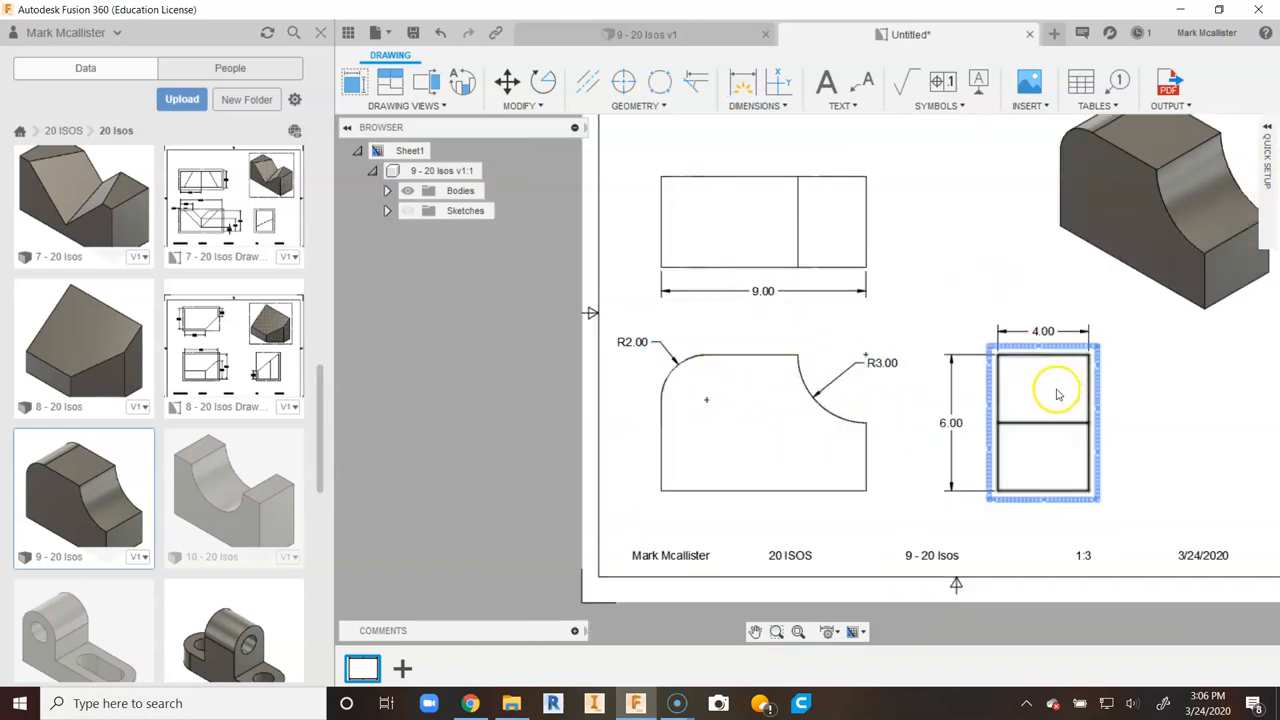
click(798, 632)
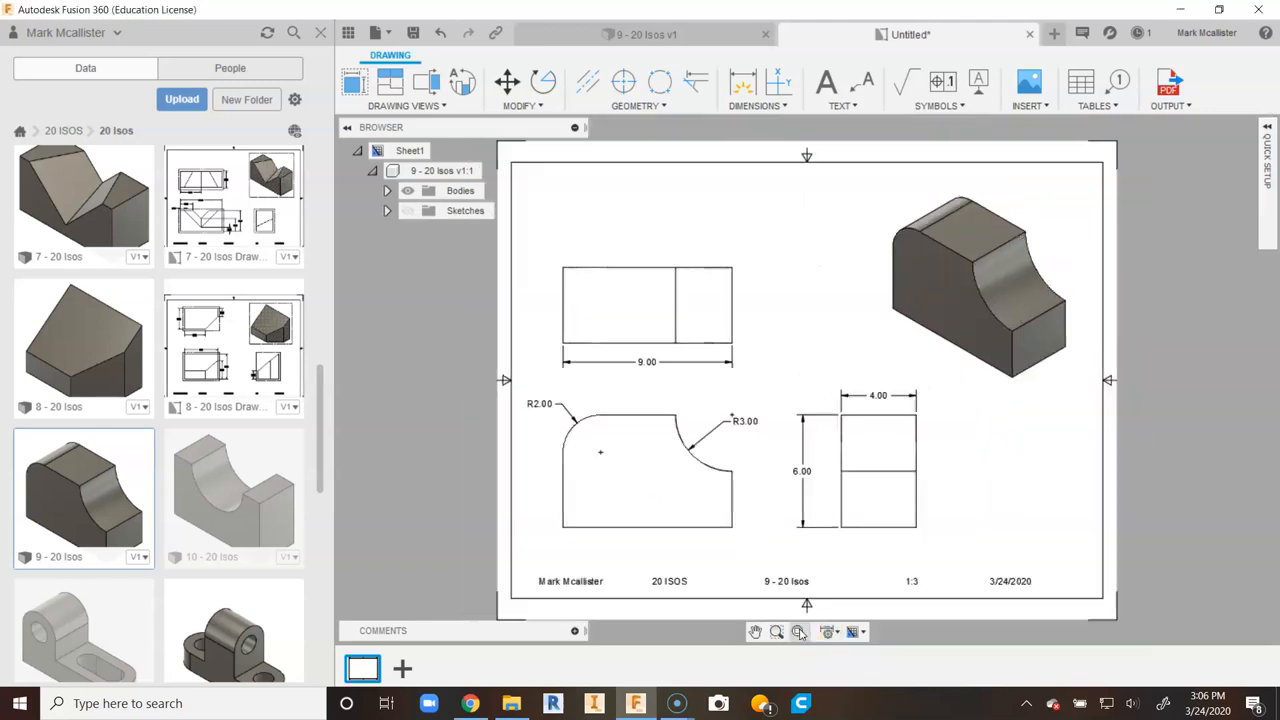
click(416, 35)
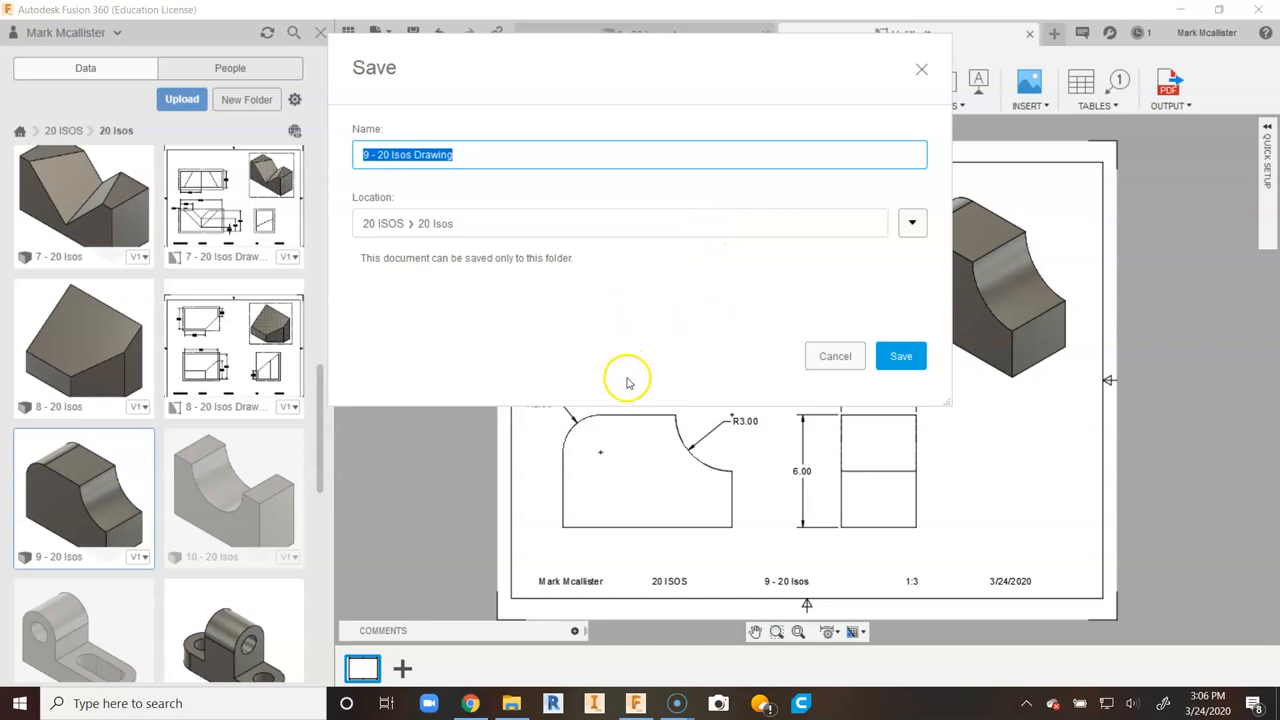
click(918, 357)
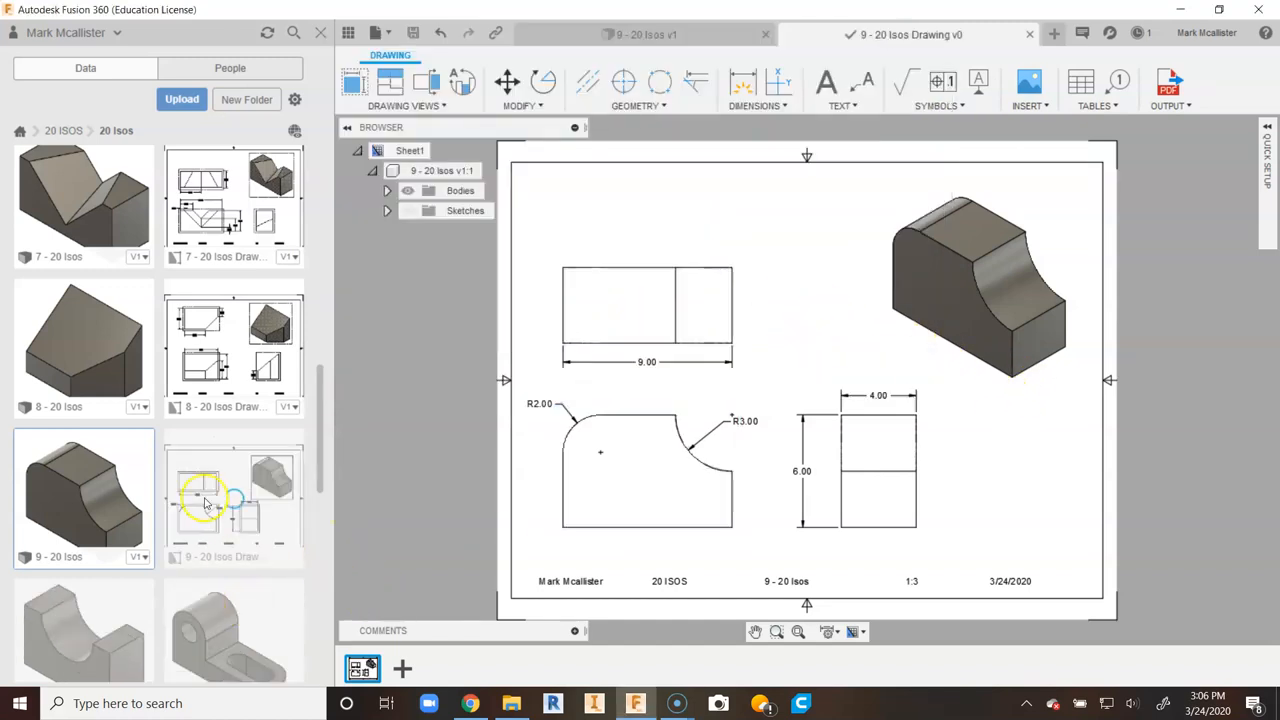